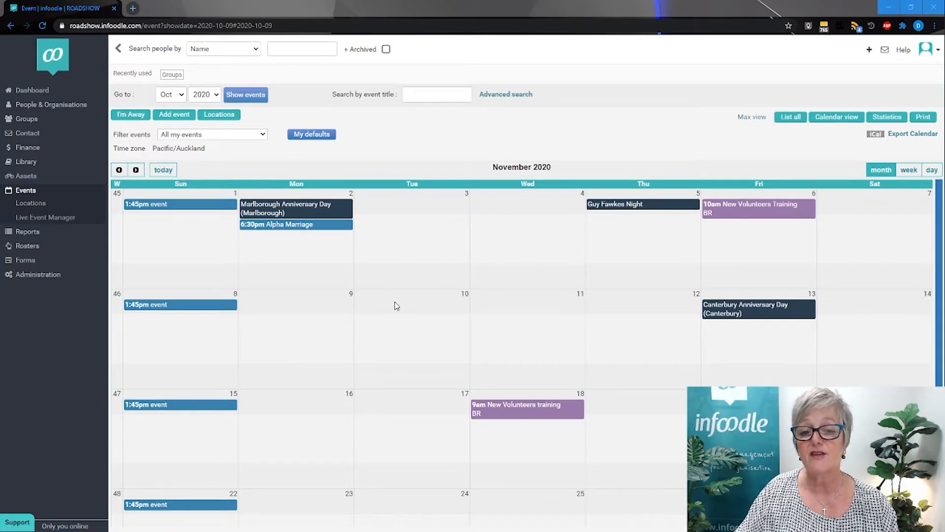
Start a new event titled "Alpha" and give it colour 4, Skills classes.
left_click(175, 115)
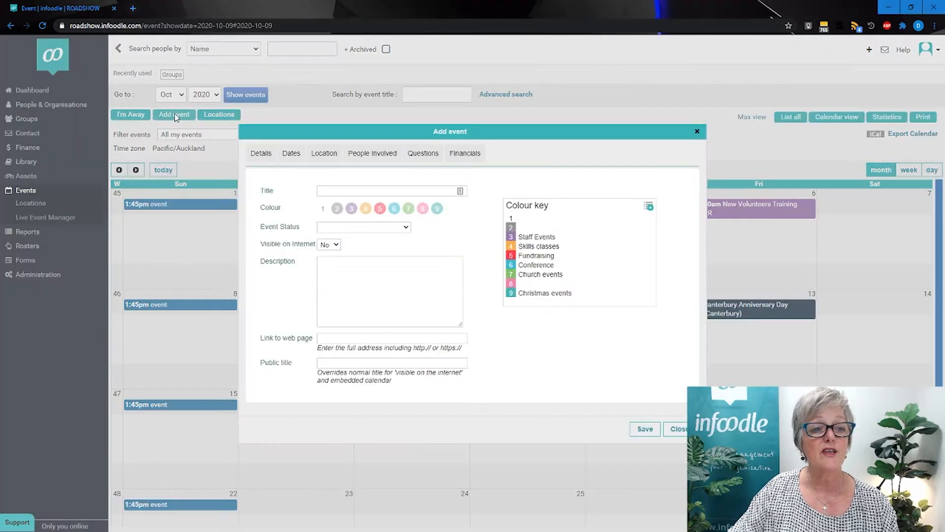
left_click(339, 191)
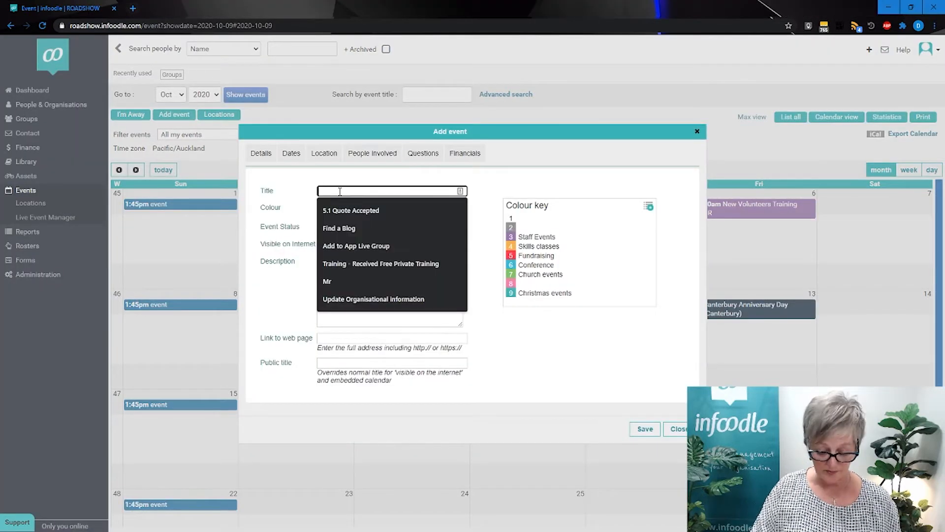
type("A")
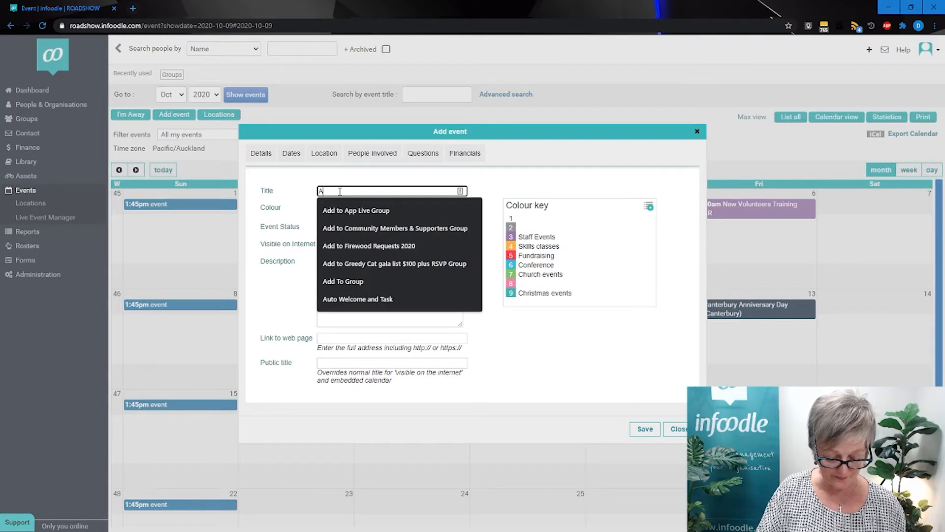
type("lpha")
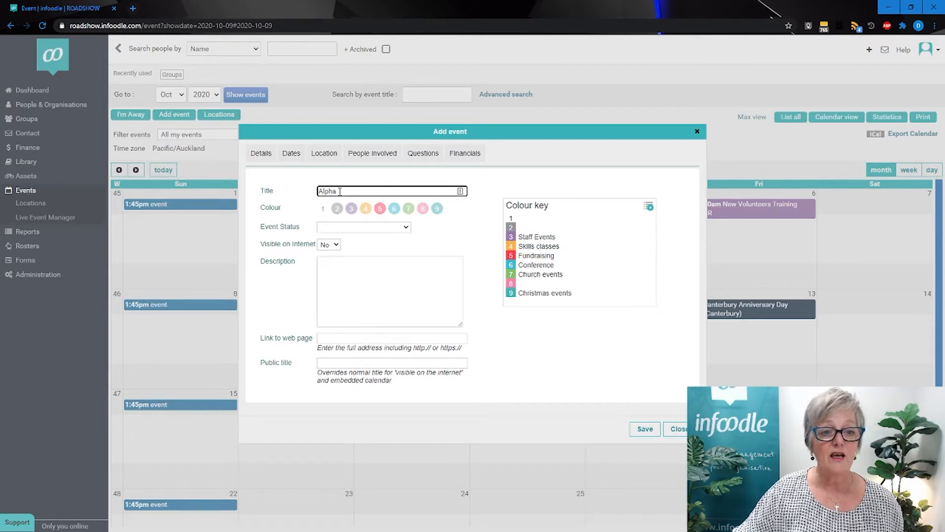
left_click(364, 209)
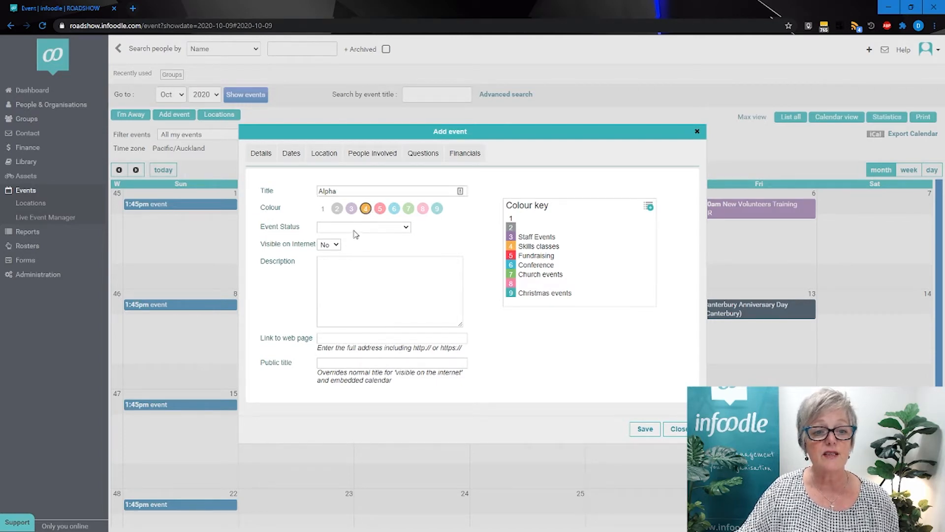
Set the event's status to Confirmed and make it visible on the internet.
left_click(354, 228)
left_click(346, 245)
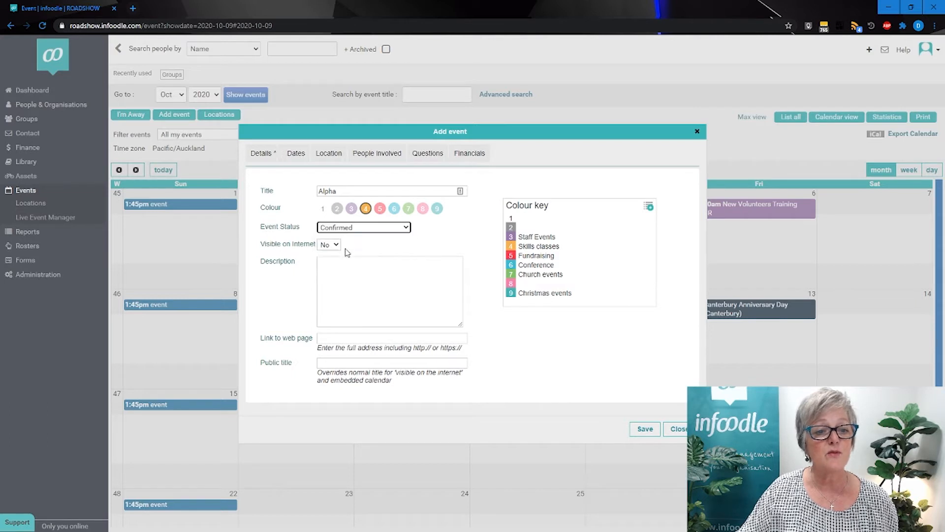
left_click(334, 246)
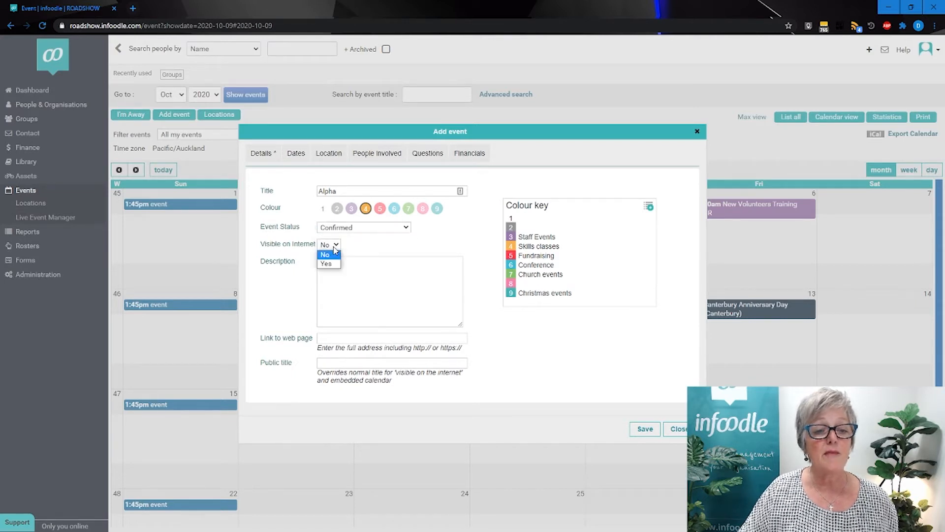
left_click(331, 261)
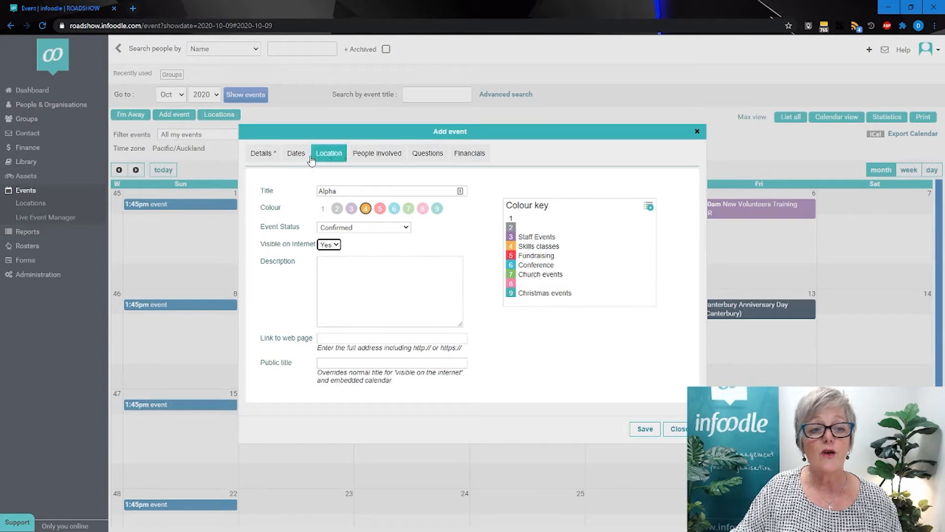
Set the date of the event to 3/11/2020.
left_click(296, 153)
left_click(328, 191)
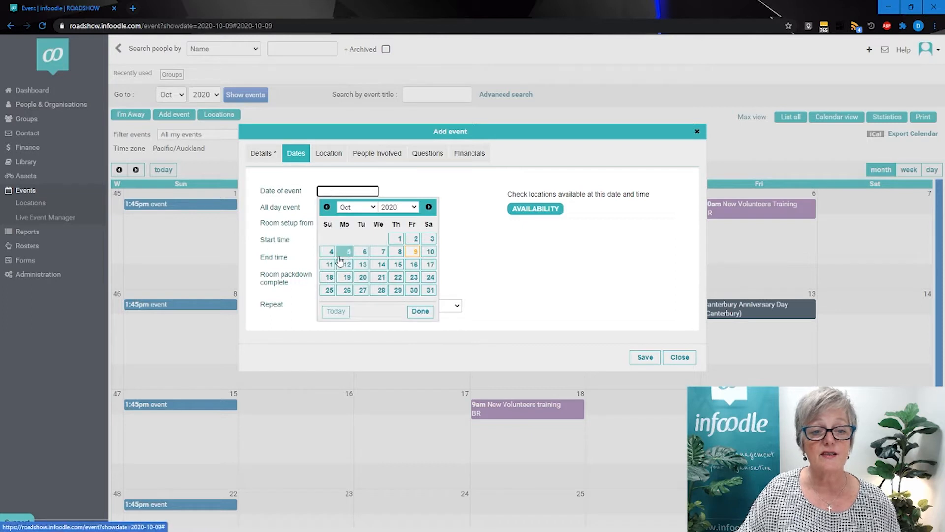
left_click(429, 207)
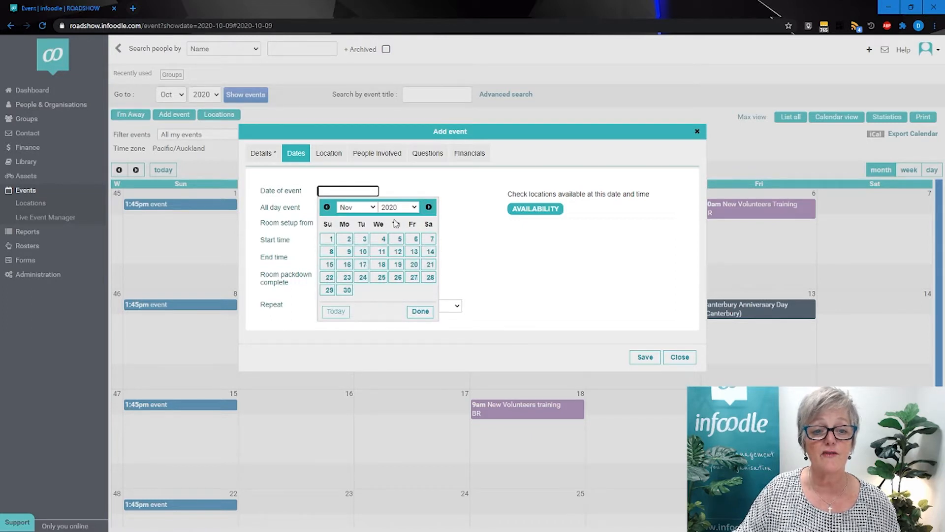
left_click(363, 241)
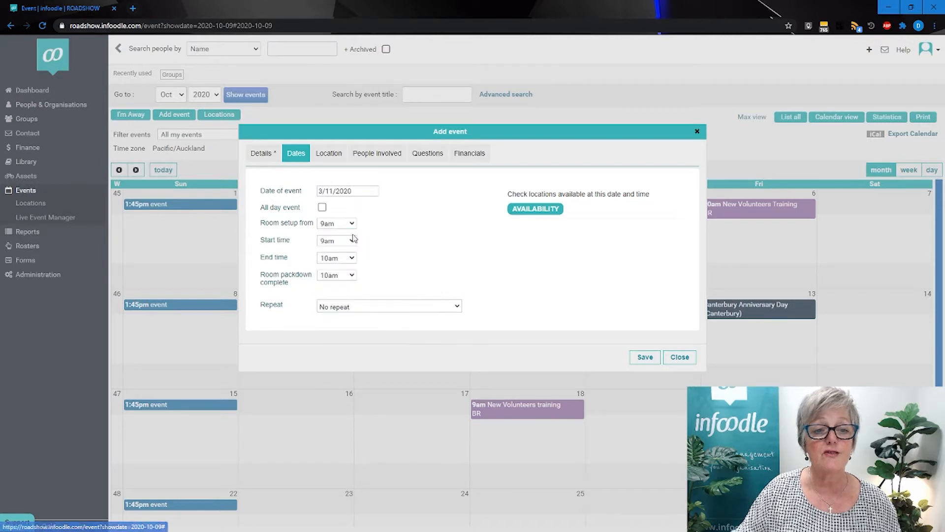
Set the event's room setup to begin at 3pm and its start time to 6:30 in the evening.
left_click(342, 225)
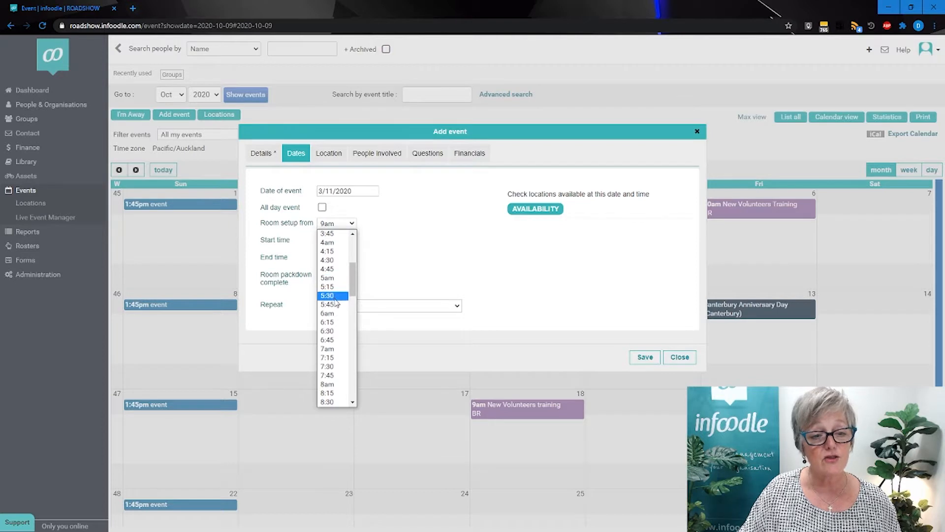
scroll(333, 316, "down", 2)
scroll(332, 317, "down", 3)
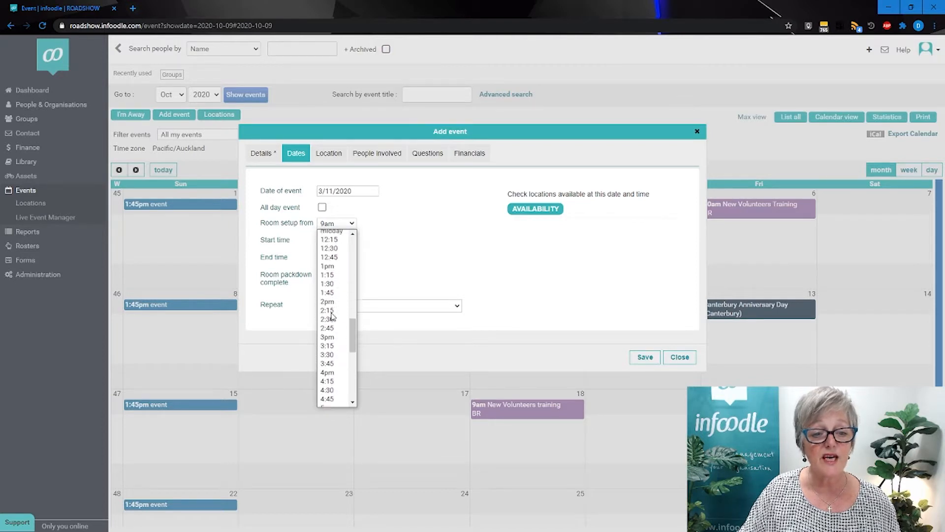
left_click(332, 337)
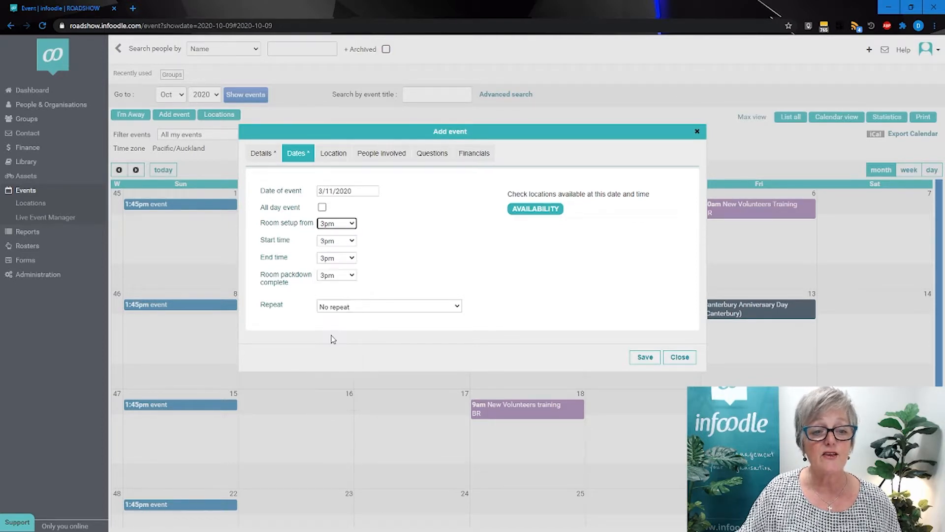
left_click(339, 241)
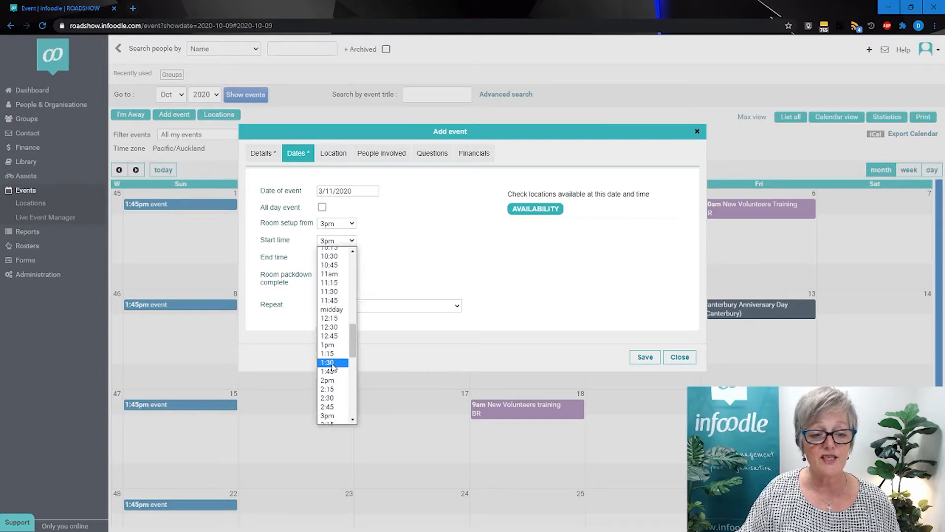
scroll(330, 366, "down", 5)
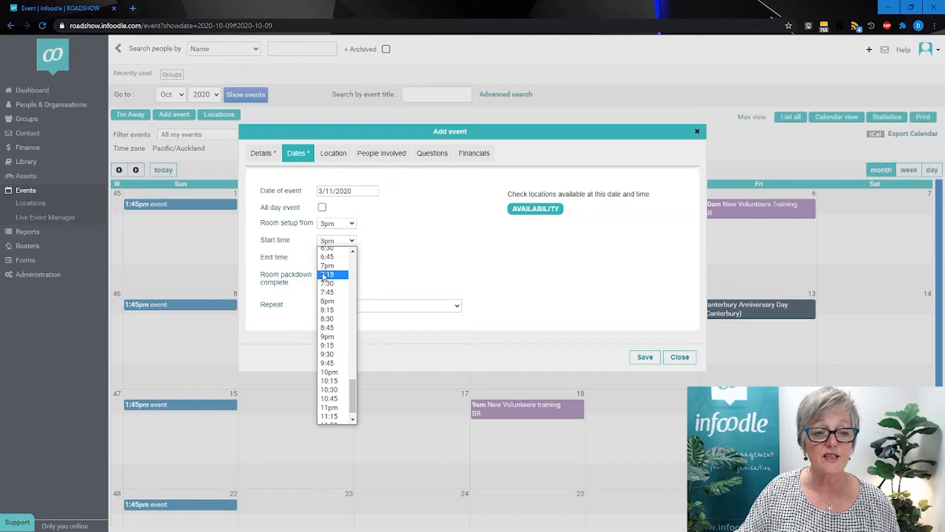
scroll(330, 354, "up", 3)
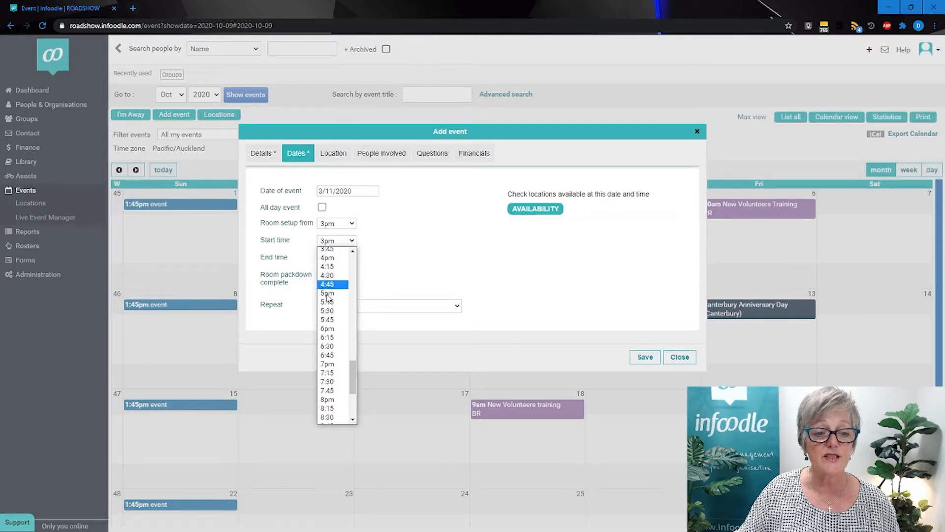
left_click(333, 346)
Set the event's end time to 9pm and room packdown completion to 10pm.
left_click(327, 258)
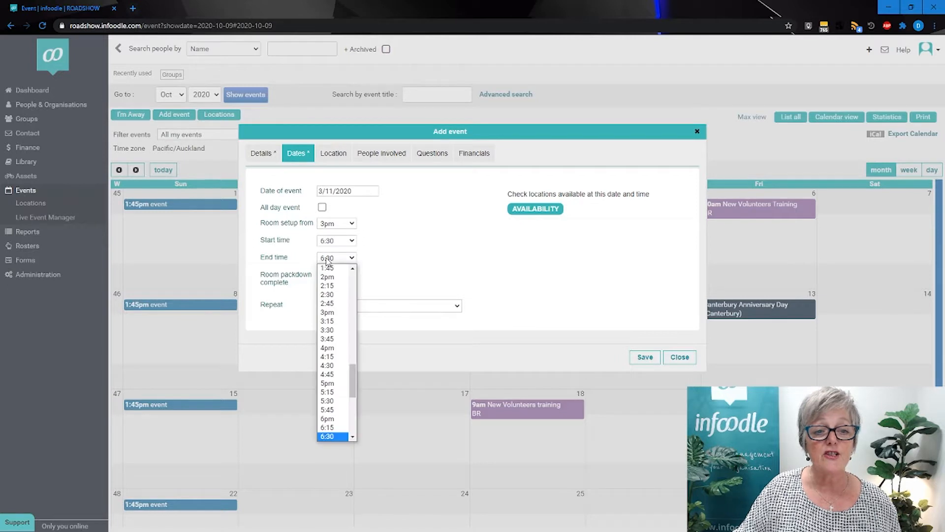
scroll(328, 377, "down", 5)
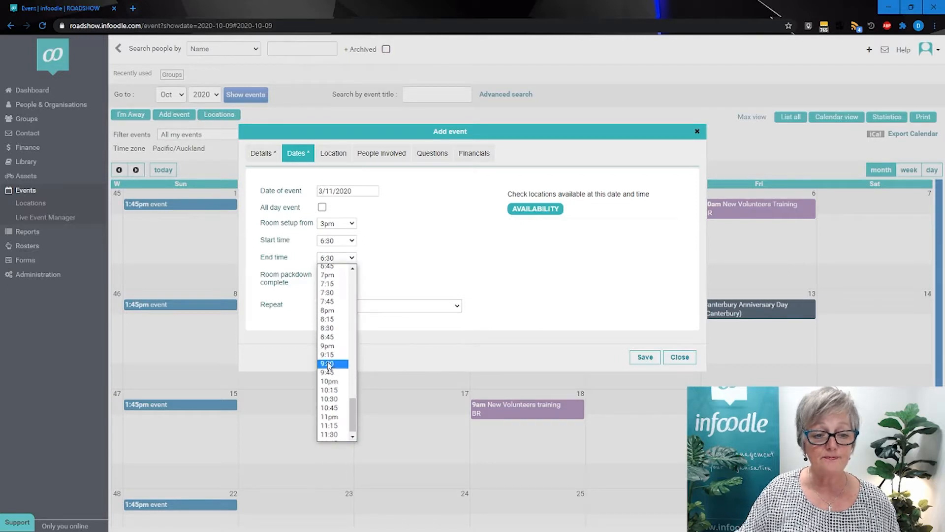
left_click(328, 346)
left_click(333, 276)
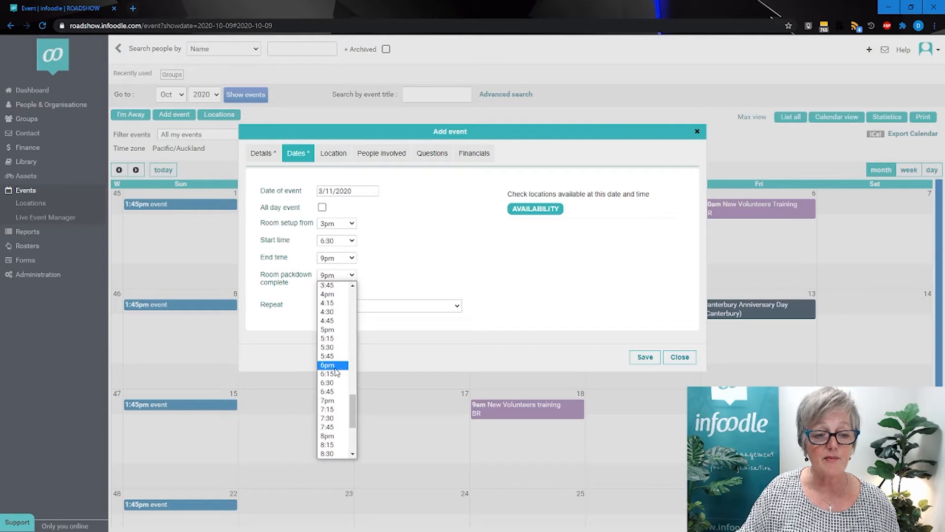
scroll(336, 373, "down", 3)
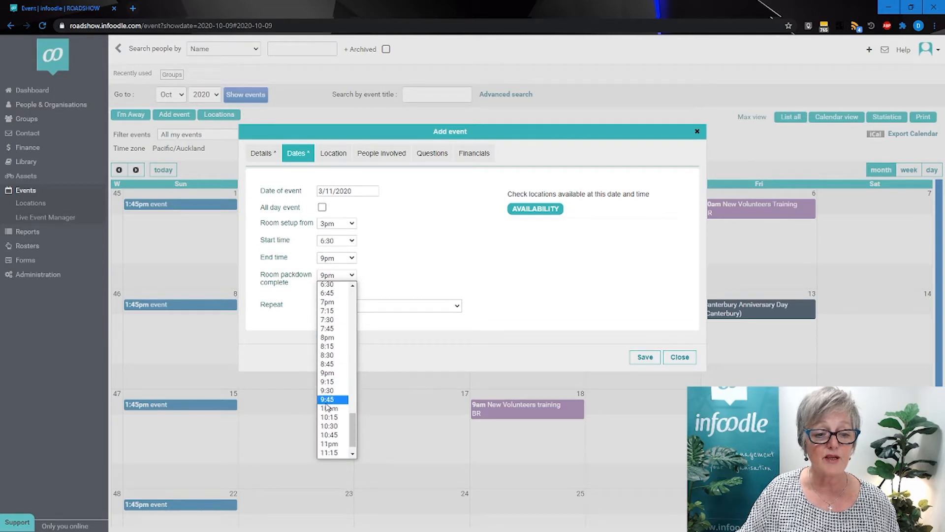
left_click(327, 407)
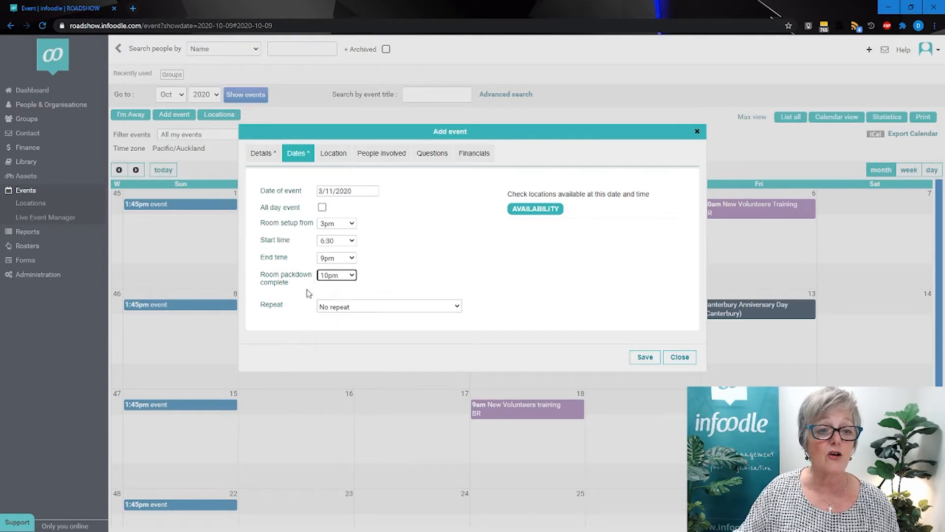
Make the event repeat weekly until 15/12/2020.
left_click(352, 307)
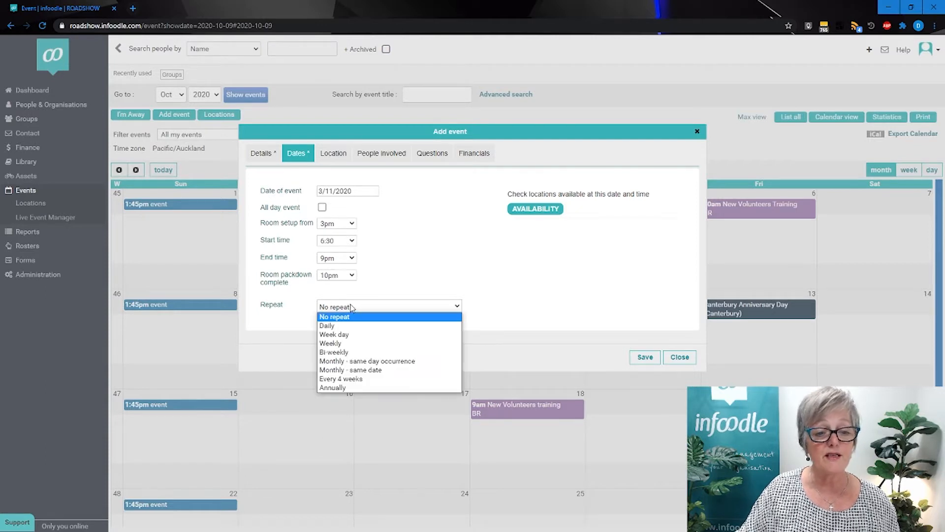
left_click(338, 344)
left_click(362, 322)
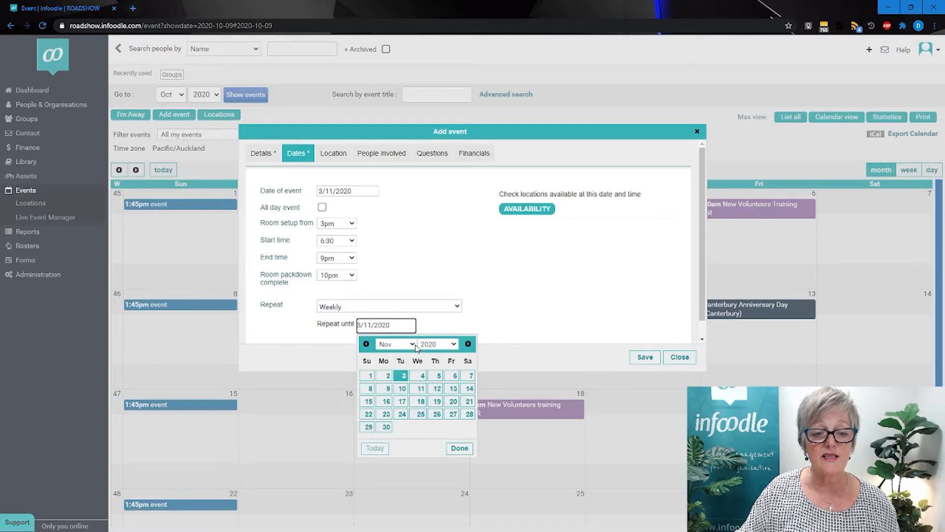
left_click(412, 344)
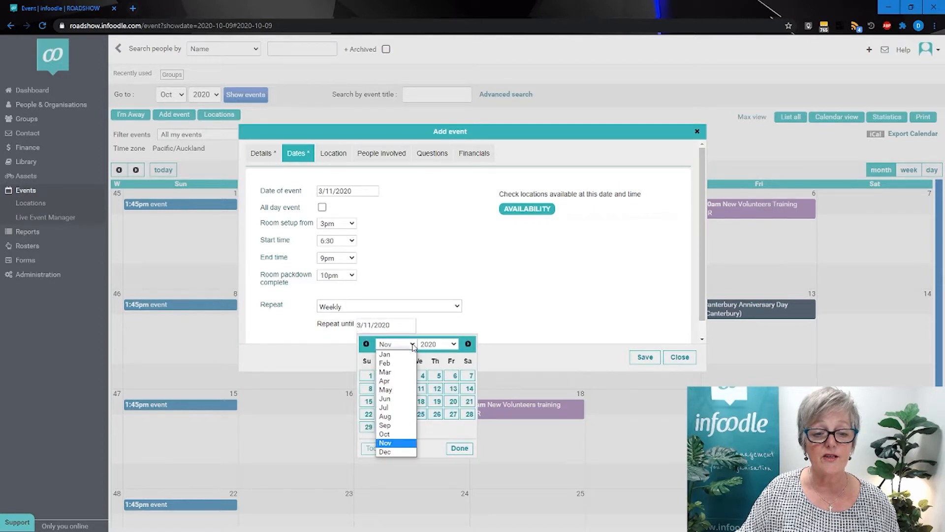
left_click(401, 452)
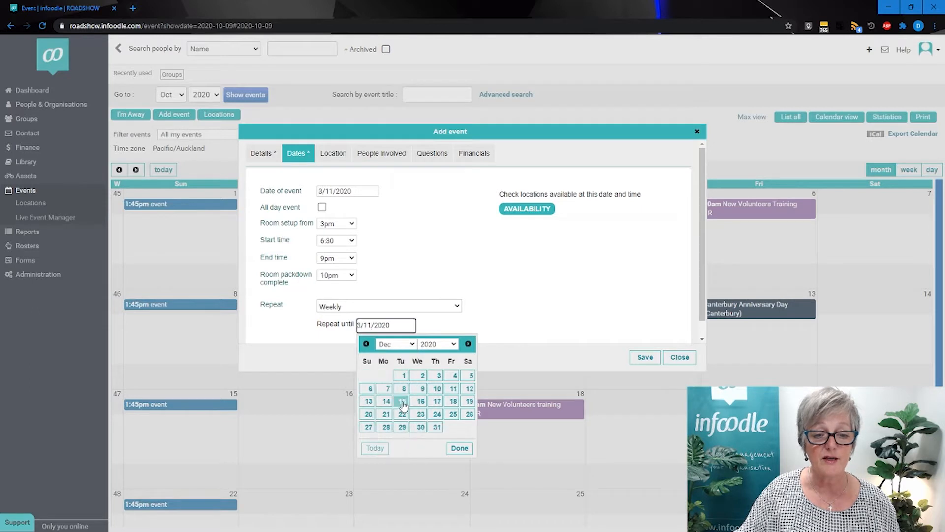
left_click(401, 402)
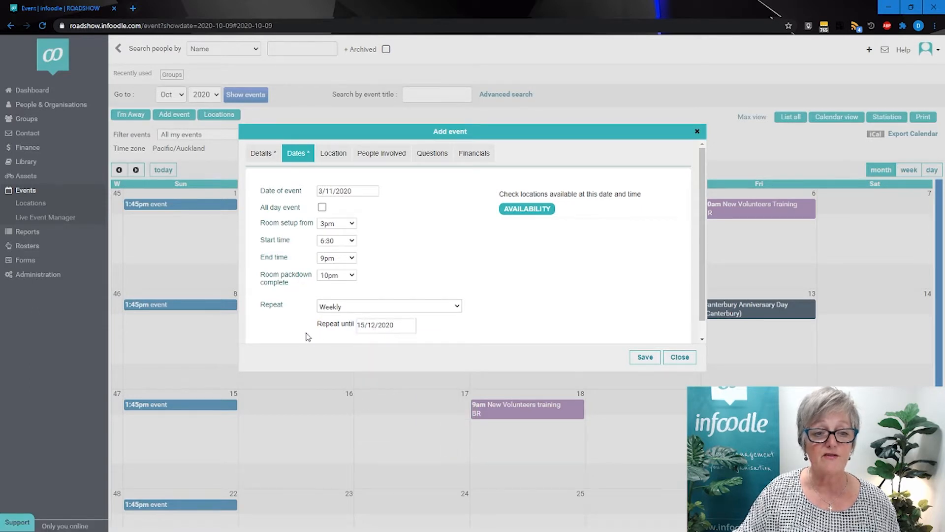
Assign Class room A as the event's location and add the administrative Staff group to those responsible for the event.
left_click(333, 157)
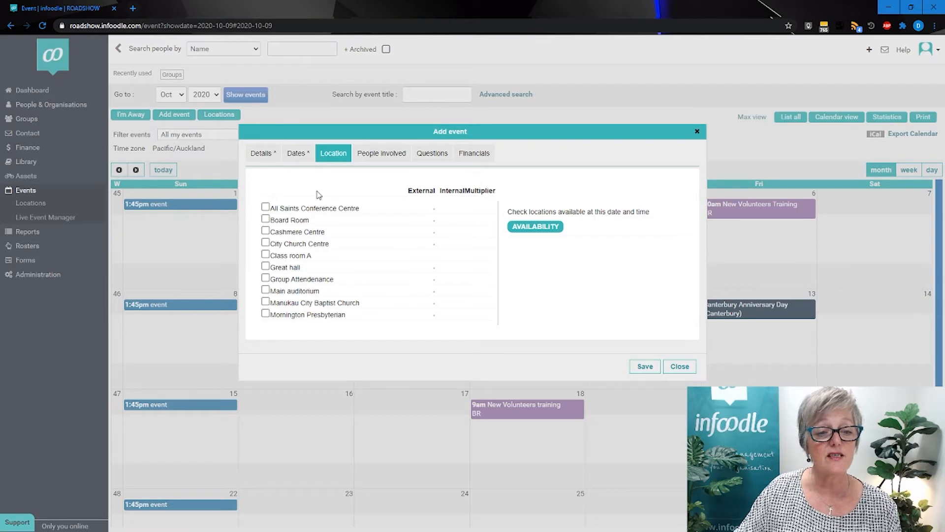
left_click(265, 255)
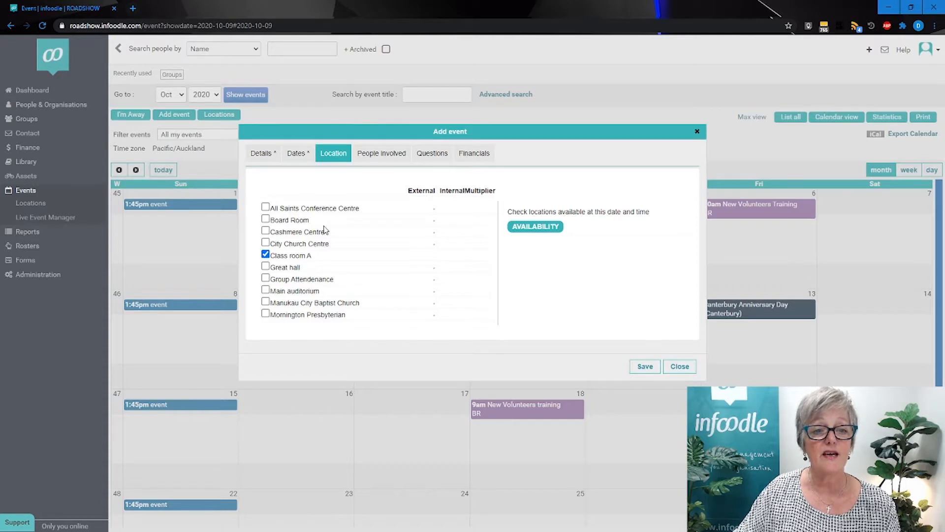
left_click(374, 156)
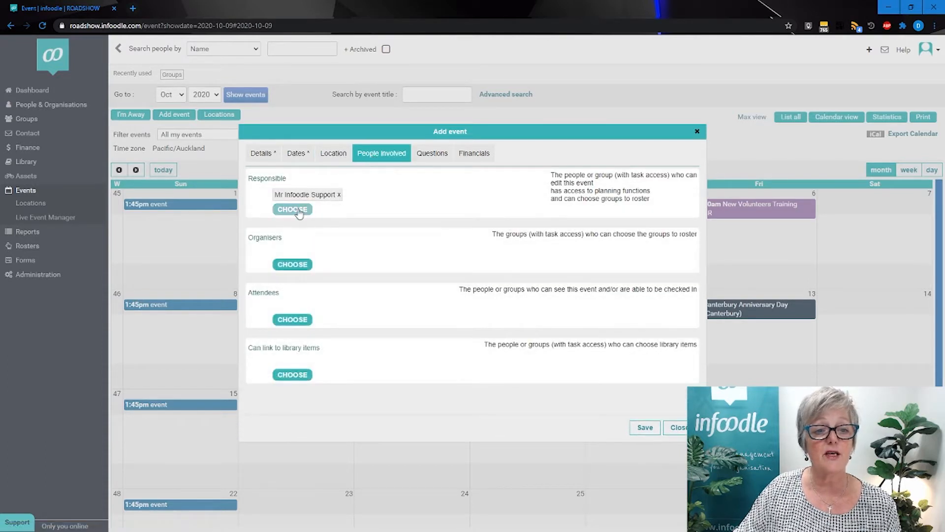
left_click(295, 210)
left_click(362, 224)
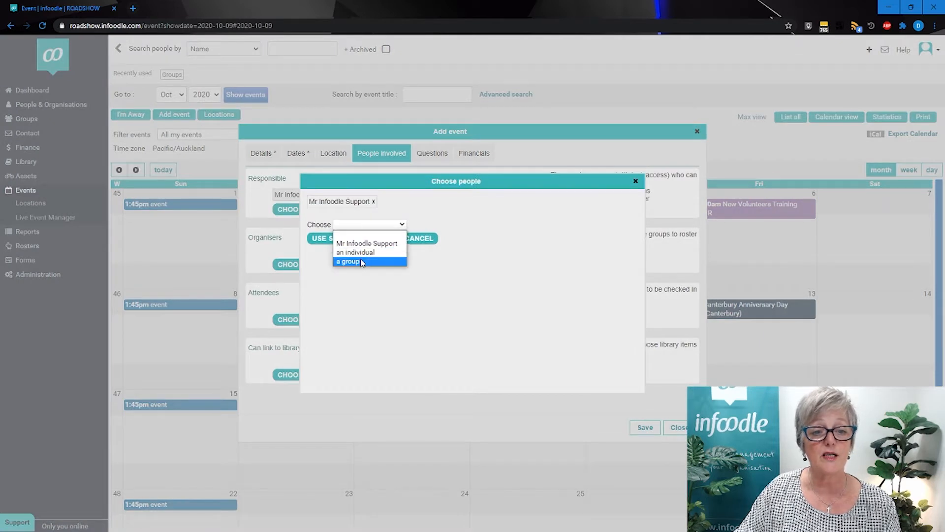
left_click(362, 261)
left_click(426, 226)
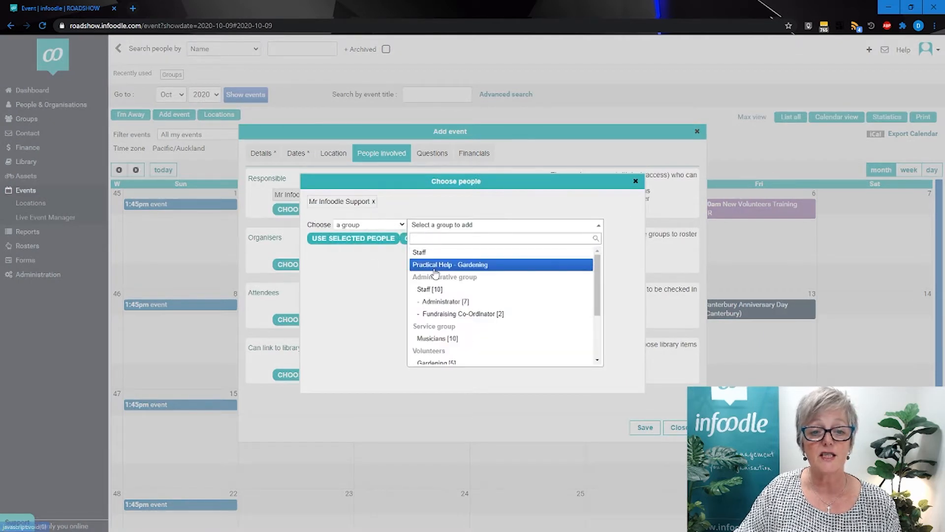
left_click(429, 289)
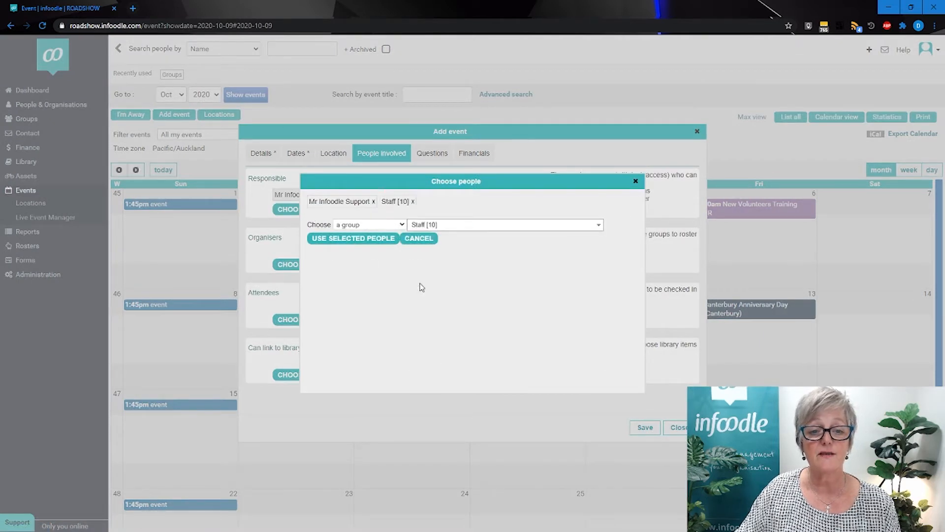
left_click(350, 238)
Add the Alpha Course 2020 group as the event's attendees.
left_click(299, 321)
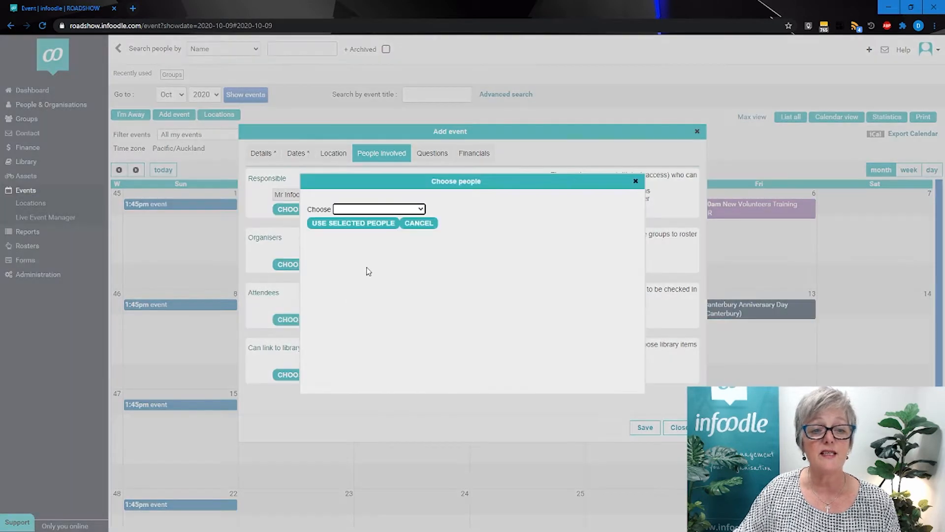
left_click(369, 209)
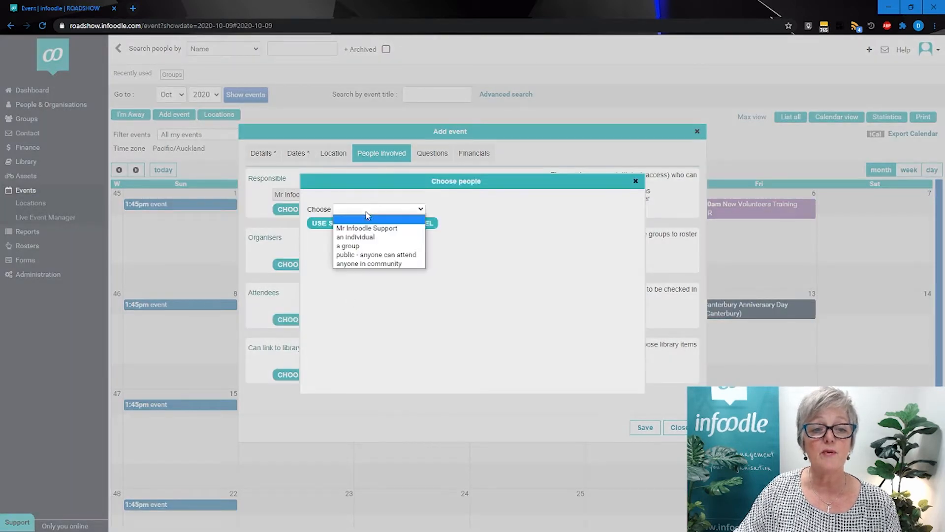
left_click(347, 246)
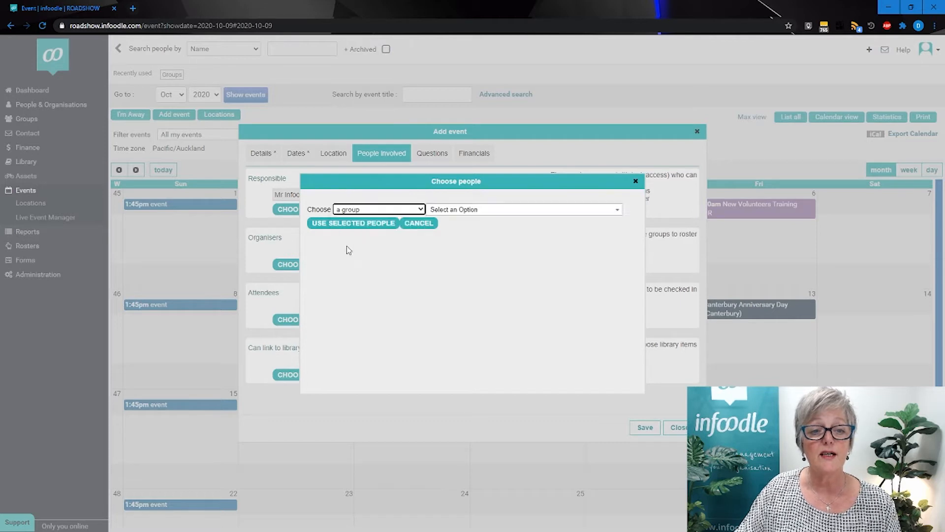
left_click(435, 210)
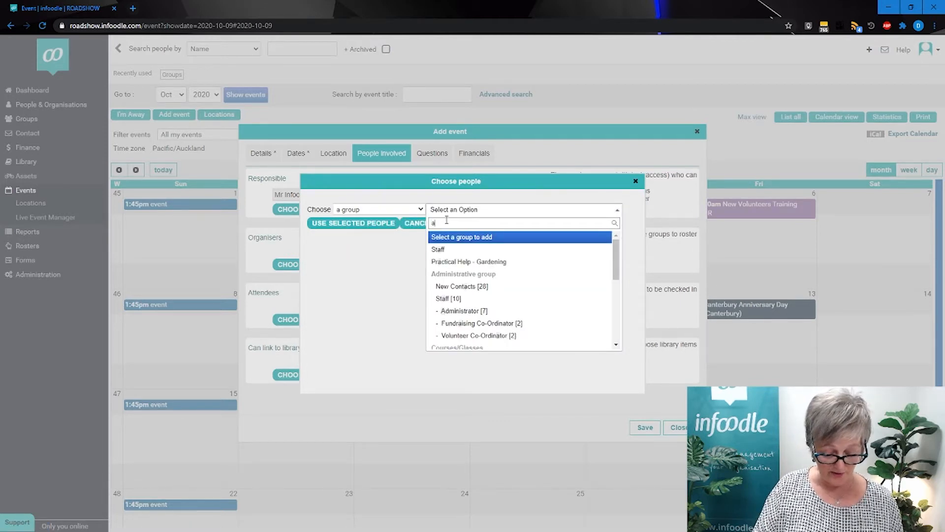
type("alph")
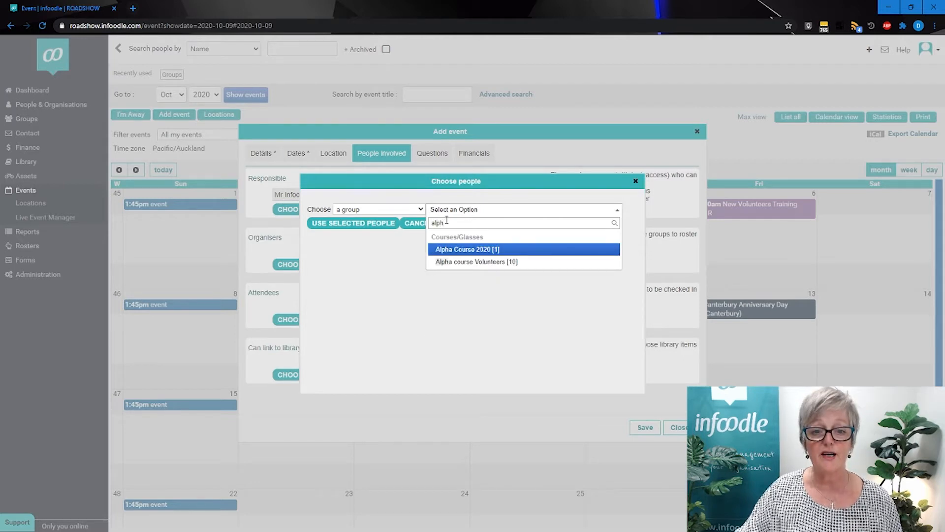
left_click(452, 250)
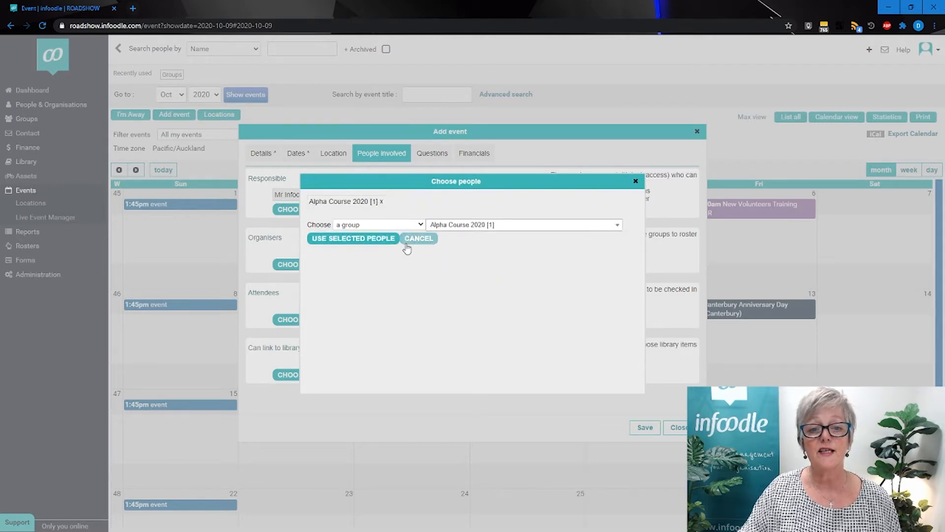
left_click(346, 240)
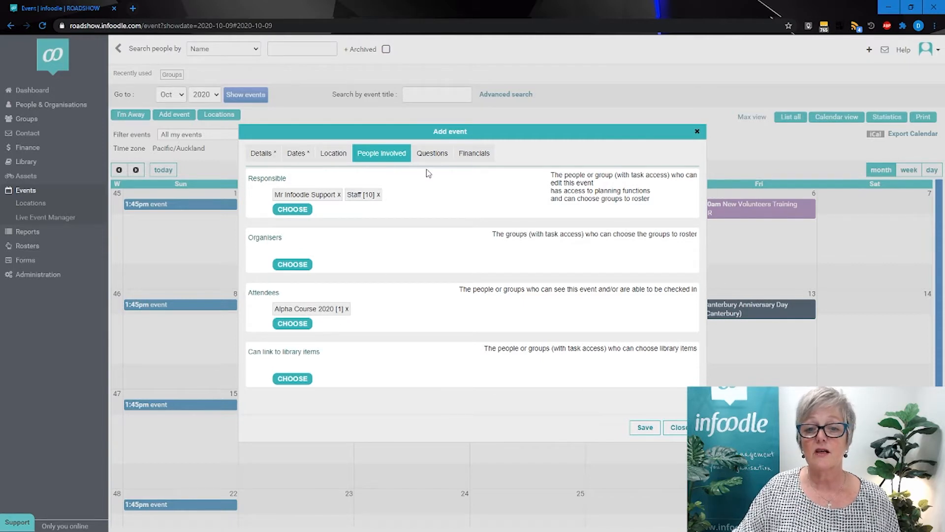
Answer No to the Event Hire question and save the new event.
left_click(432, 155)
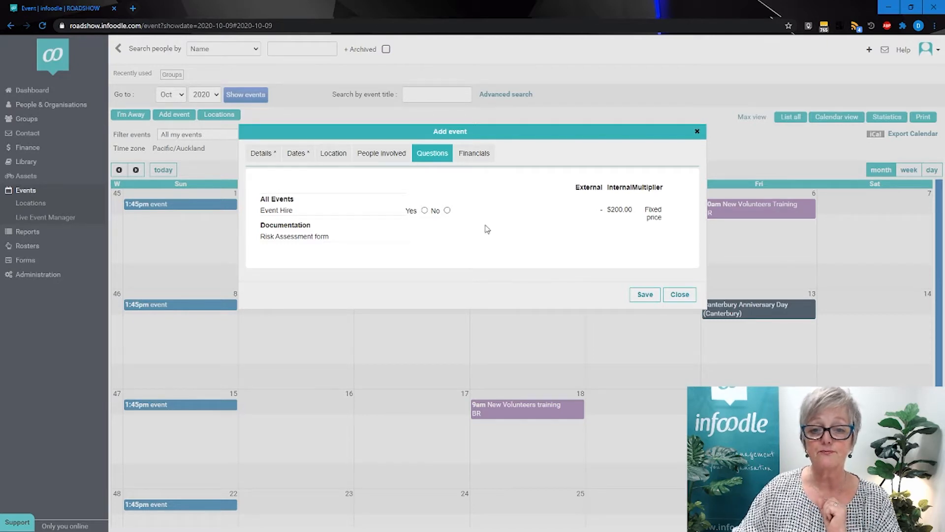
left_click(636, 295)
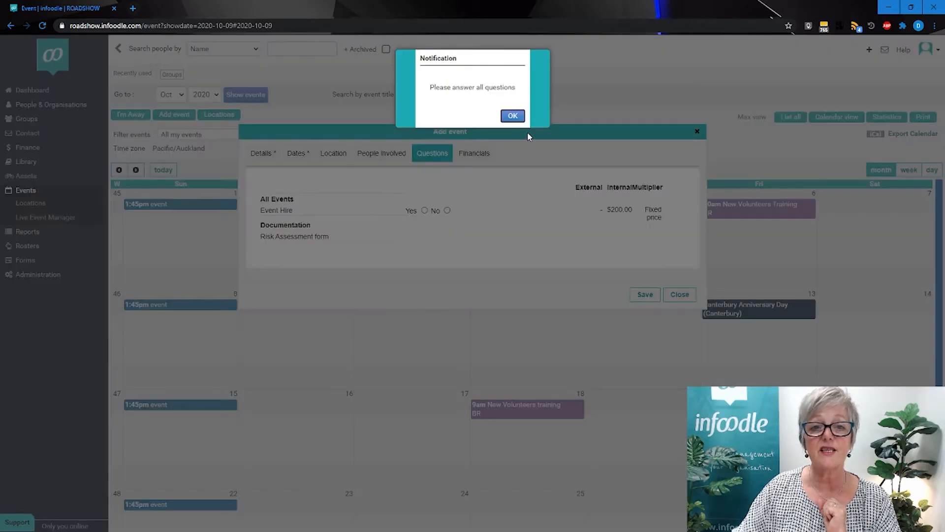
left_click(513, 116)
left_click(448, 211)
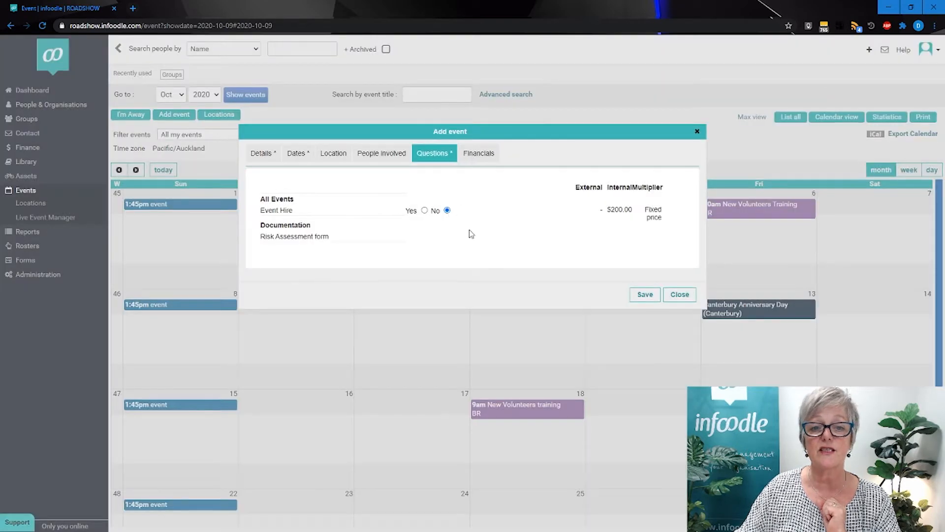
left_click(650, 295)
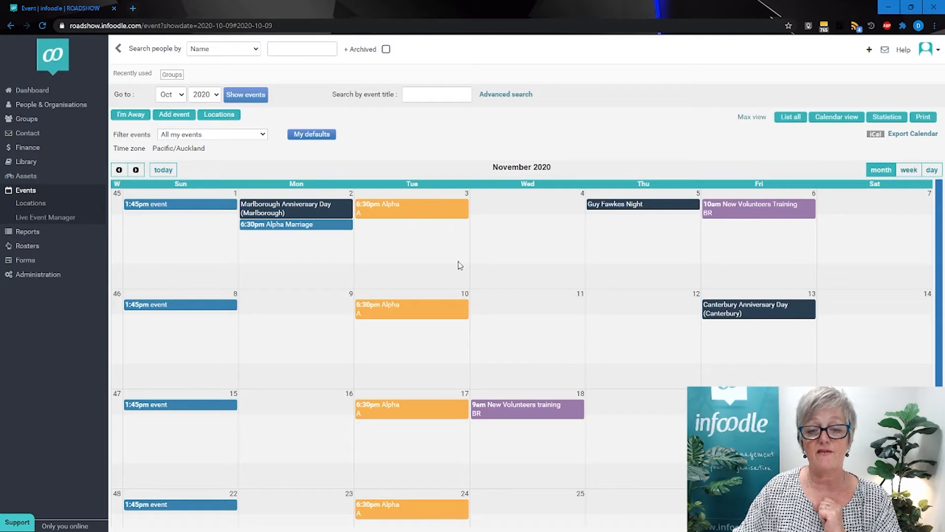
Check the weekly Alpha events in the December 2020 calendar and return to November.
left_click(136, 169)
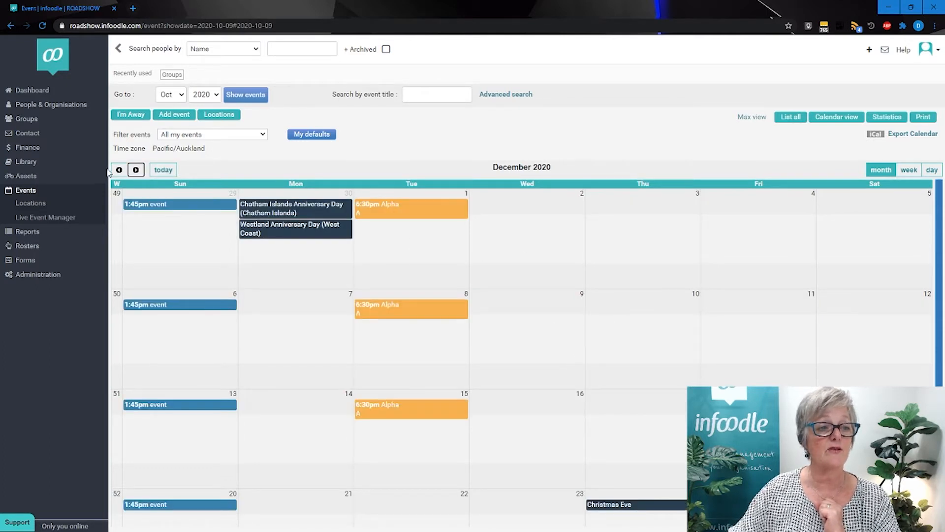
left_click(119, 170)
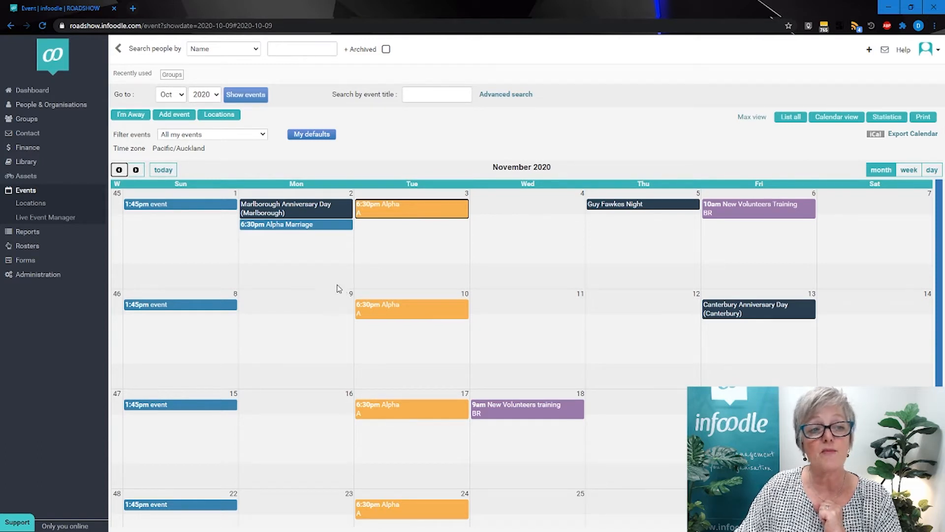
Review the Alpha Course 2020 group's edit settings, including its usage and filter data, and save the group.
left_click(30, 122)
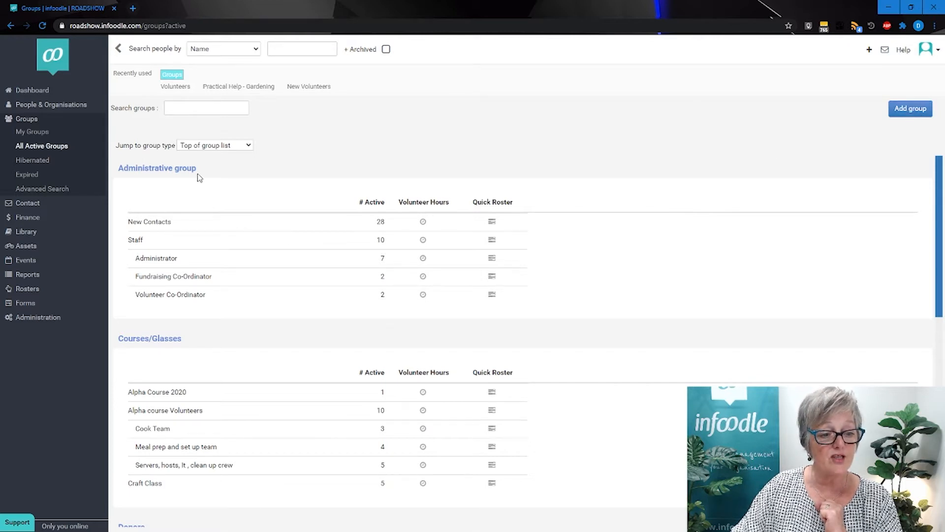
left_click(157, 394)
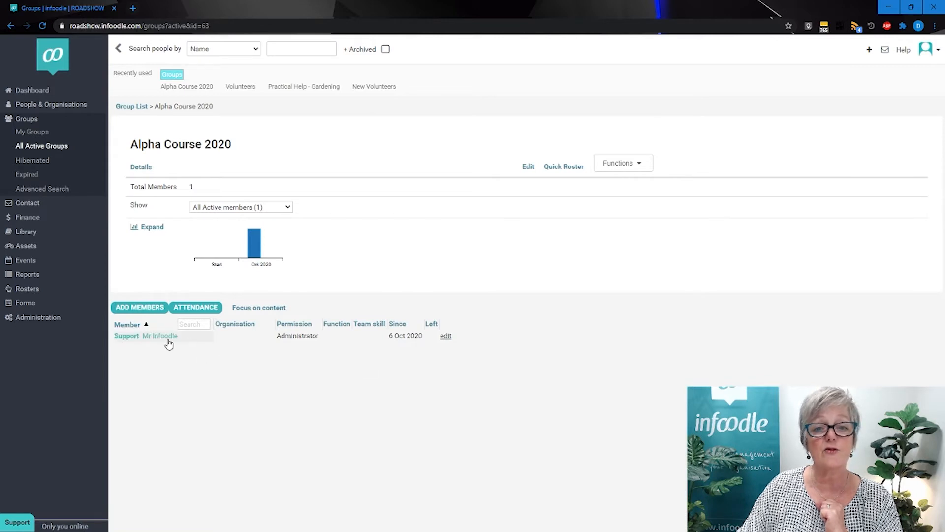
left_click(528, 168)
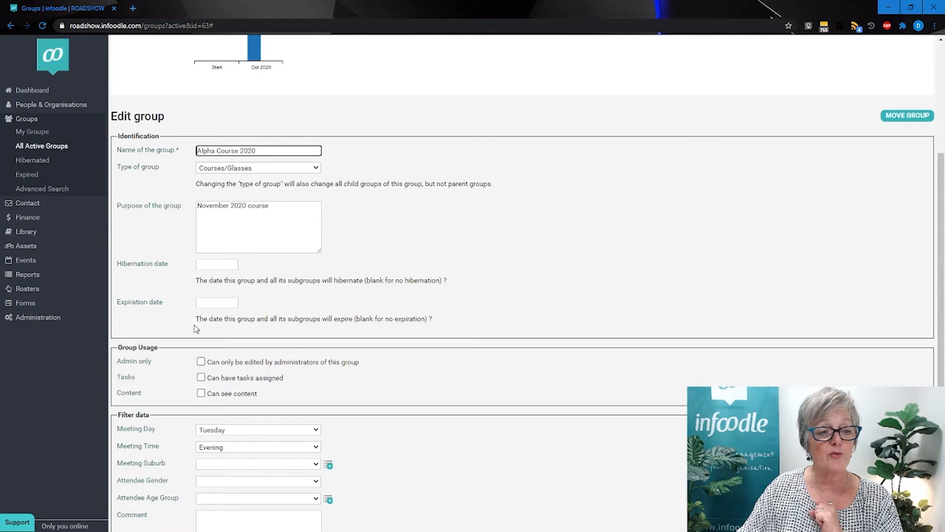
scroll(194, 327, "down", 2)
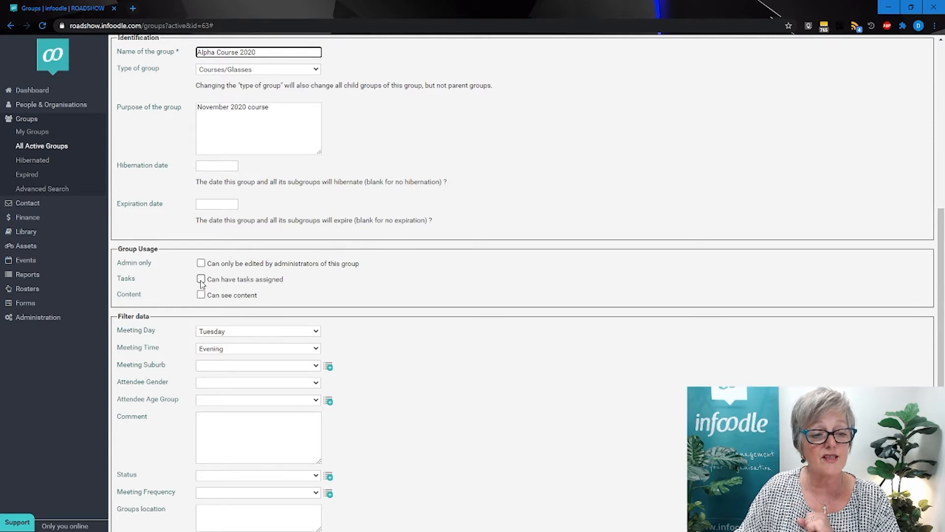
scroll(201, 283, "down", 2)
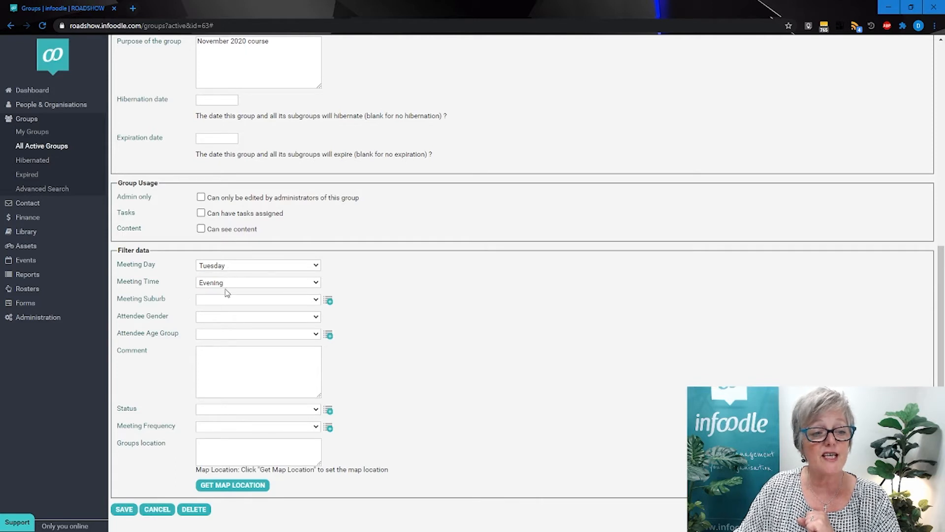
left_click(124, 510)
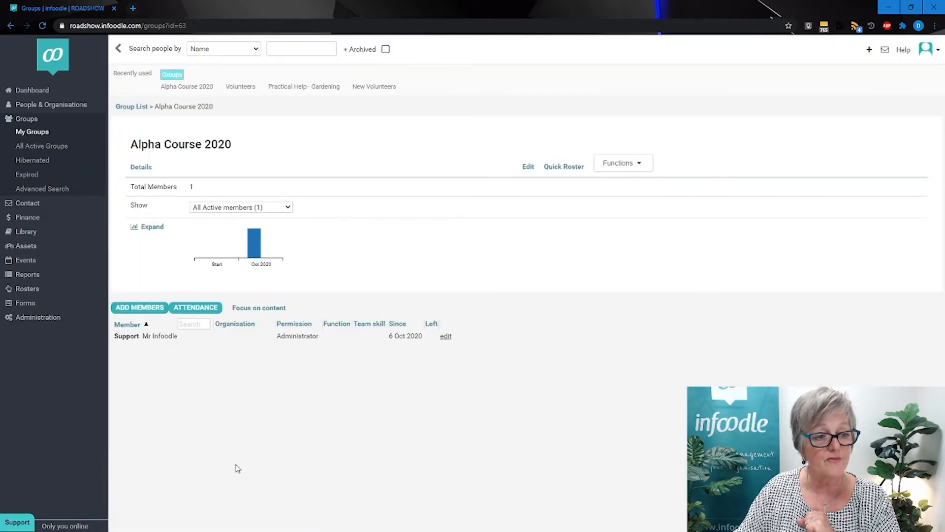
Open the Alpha Registration From form for editing and go through its layout.
left_click(24, 305)
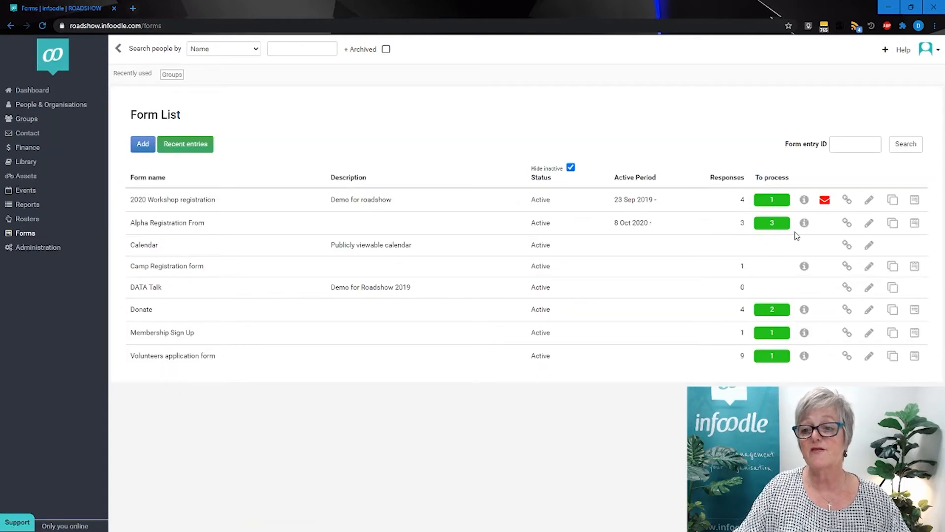
left_click(868, 223)
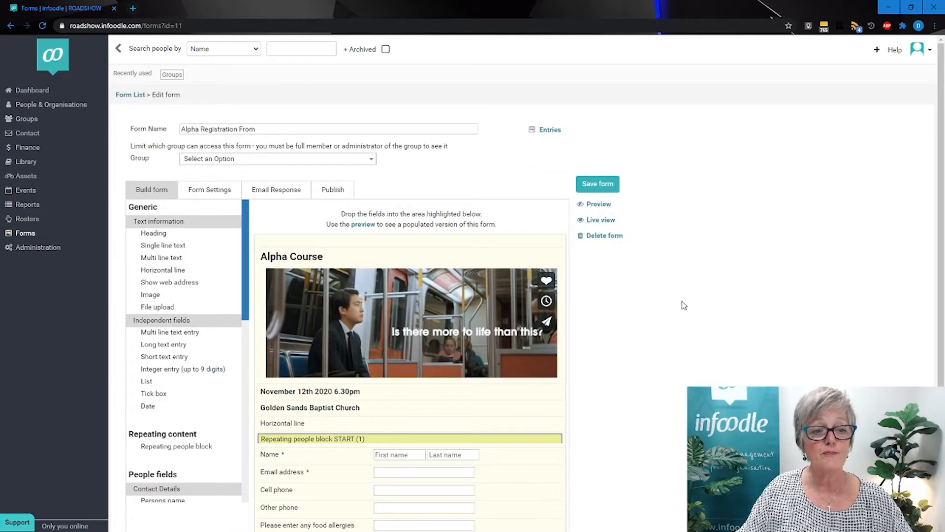
scroll(689, 300, "down", 3)
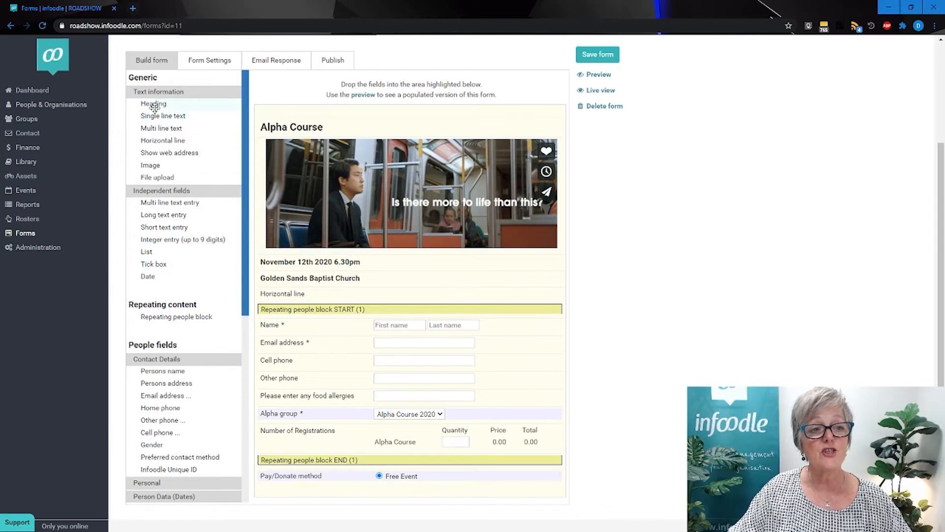
Try adding a Heading field above the form's Alpha Course title, and delete it.
left_click_drag(155, 104, 302, 128)
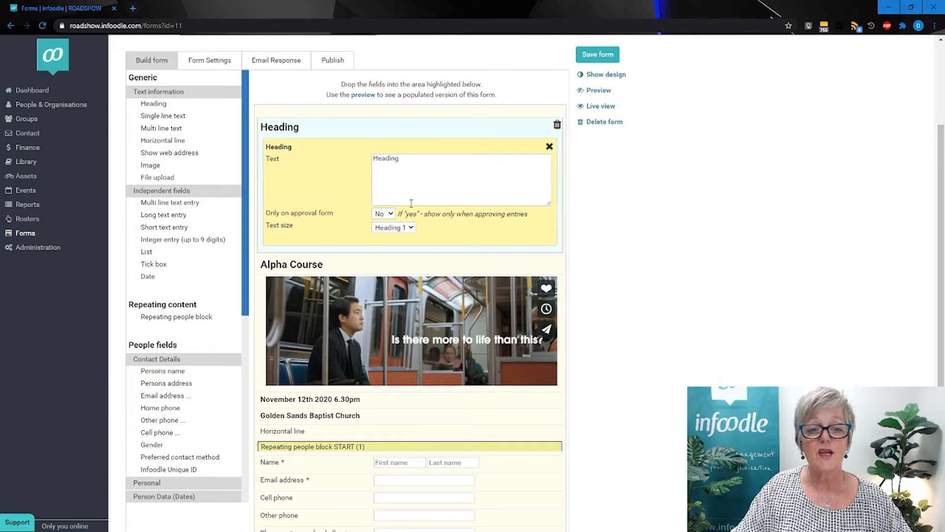
left_click(558, 127)
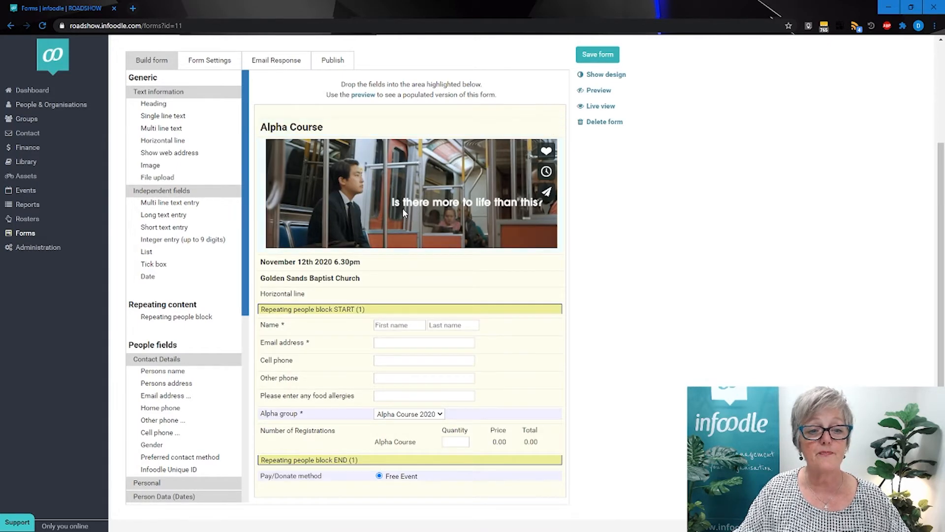
Examine the settings of the form's Alpha group field and its Number of Registrations stock item.
scroll(352, 221, "up", 2)
scroll(351, 225, "down", 2)
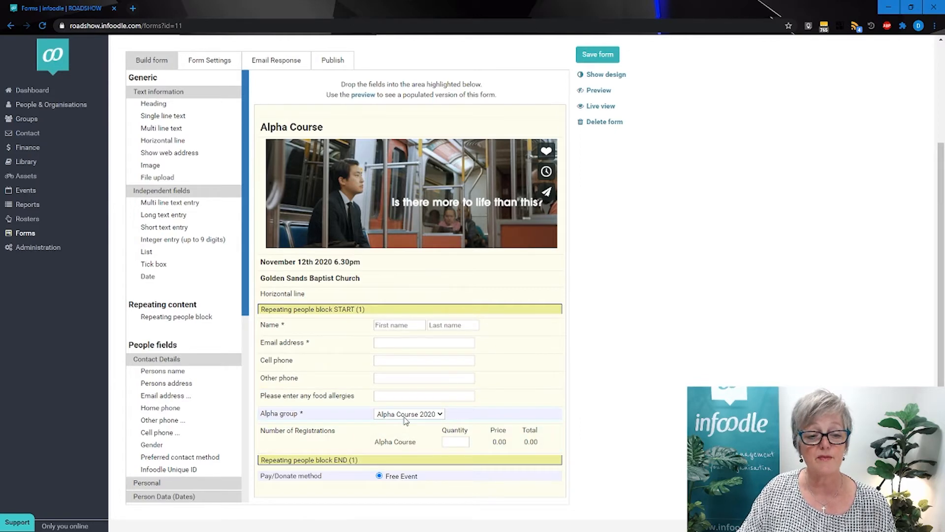
left_click(361, 419)
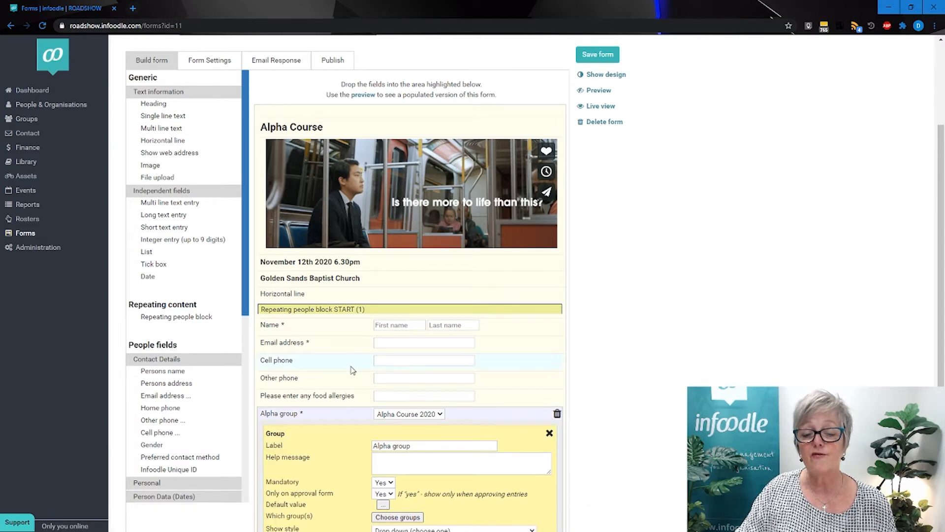
scroll(352, 370, "down", 1)
scroll(338, 361, "down", 2)
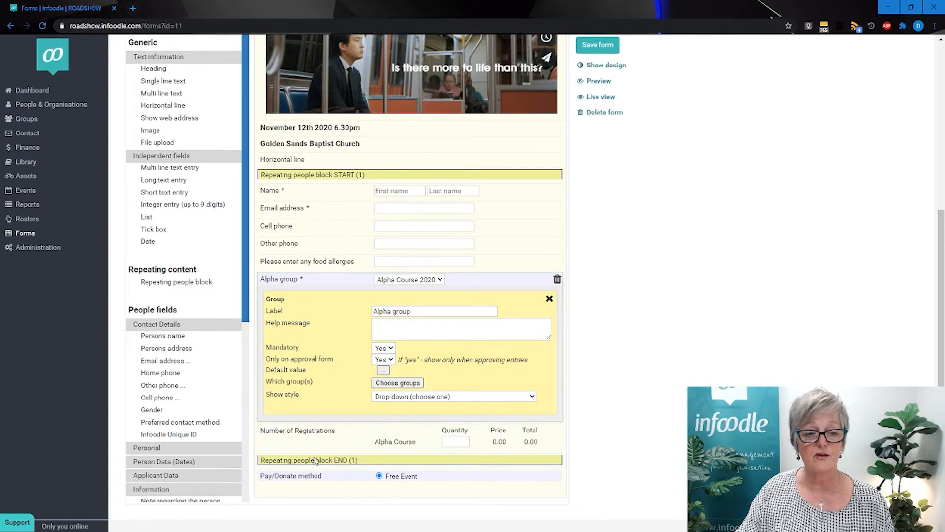
left_click(356, 445)
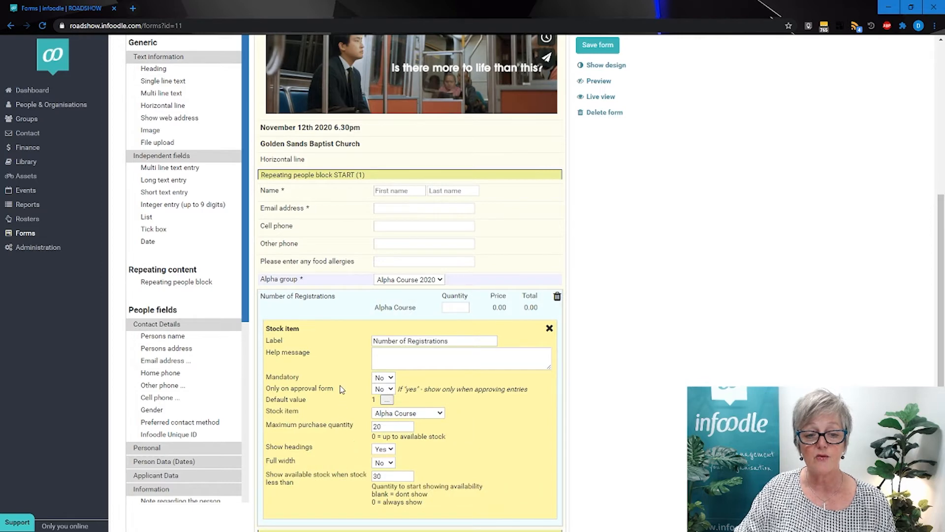
scroll(341, 388, "down", 2)
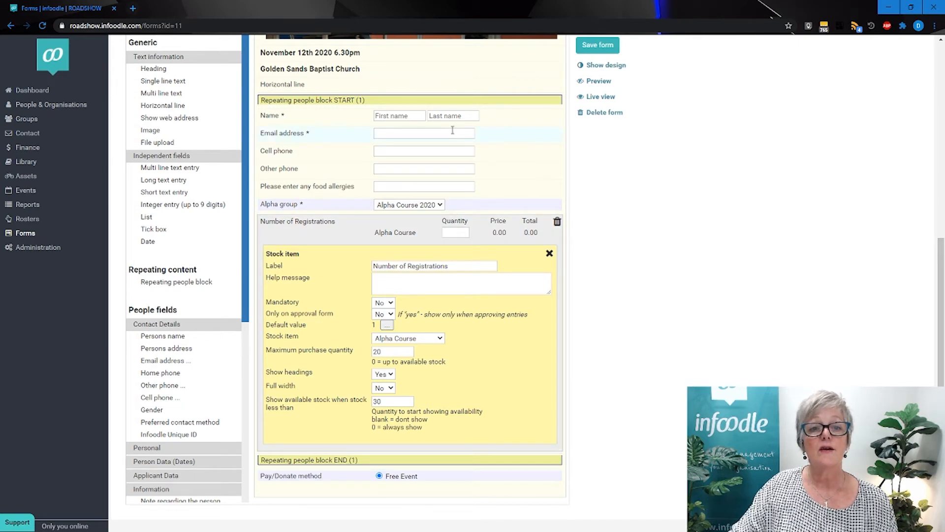
left_click(549, 253)
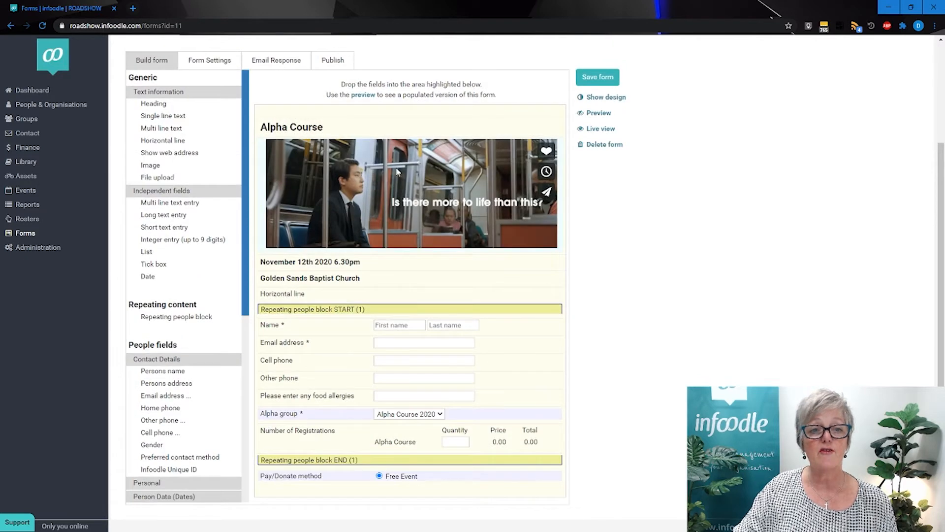
Review the form's settings, including which person and group are notified after the form is completed.
left_click(218, 64)
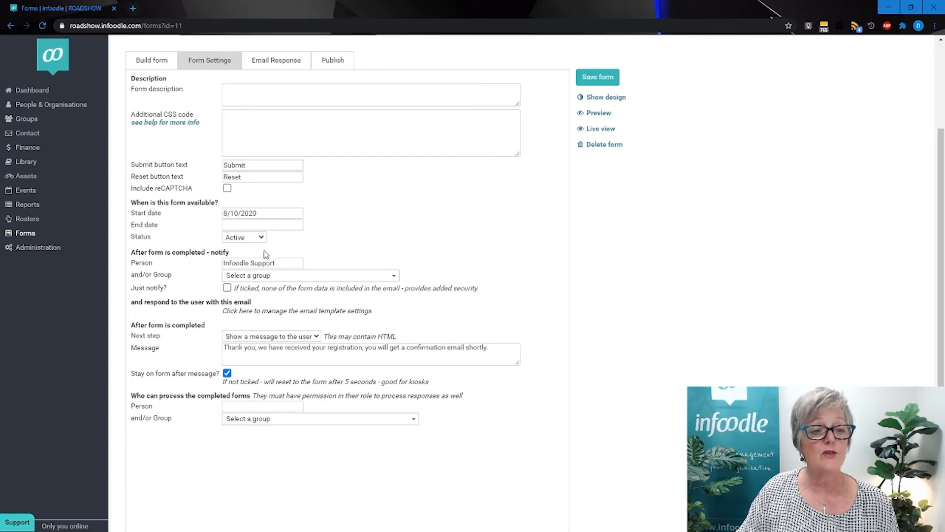
left_click(252, 277)
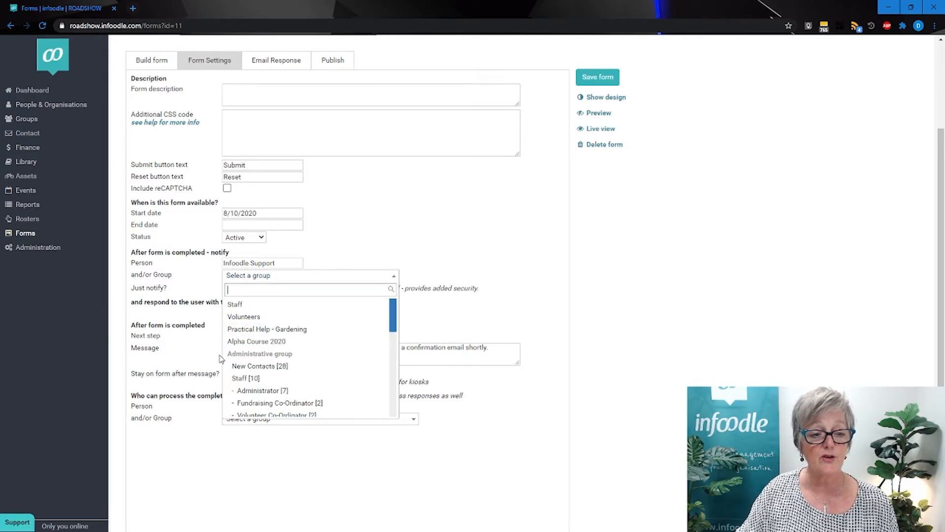
left_click(193, 287)
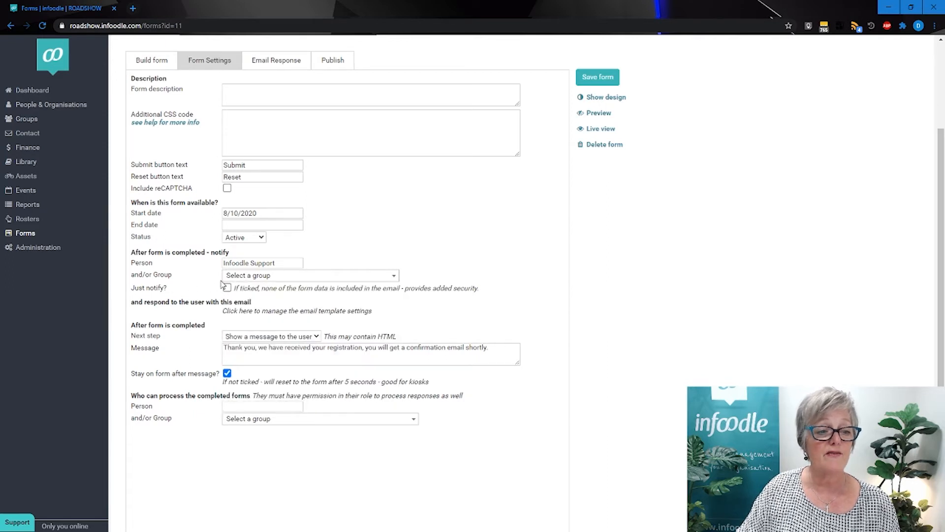
left_click(242, 263)
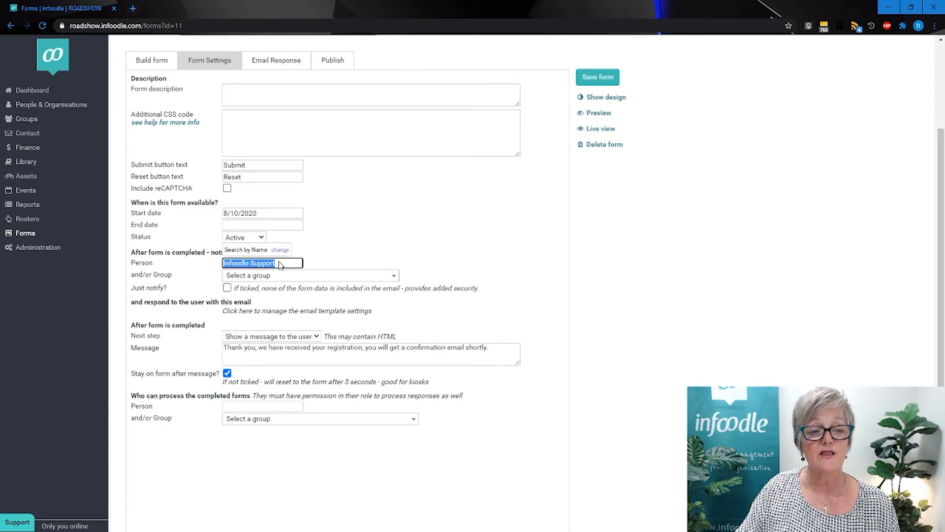
left_click(310, 248)
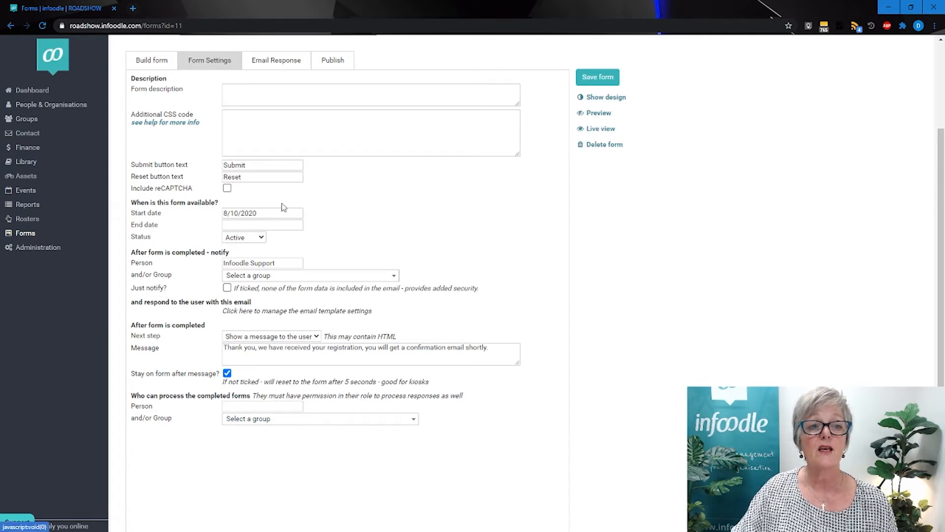
Review the Alpha form's email response, including its sender, subject and message text, and open its publishing options.
left_click(271, 61)
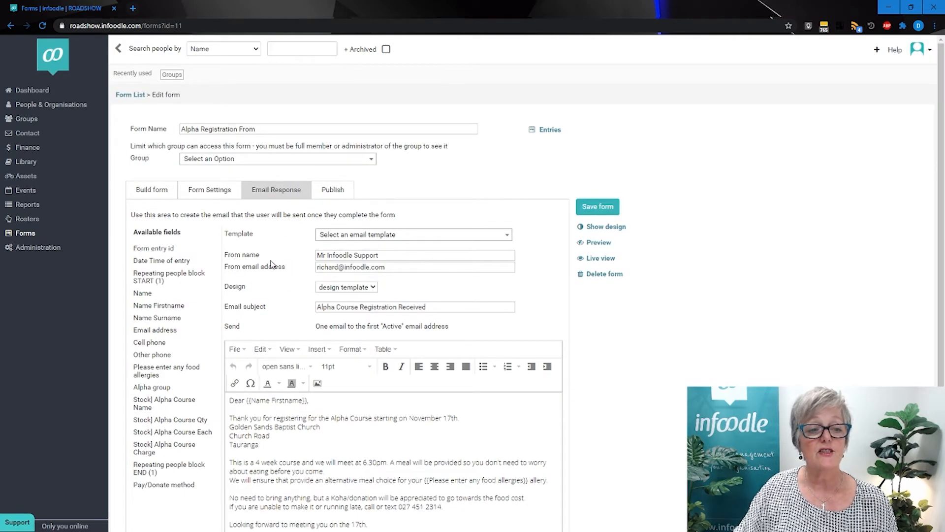
scroll(272, 263, "down", 1)
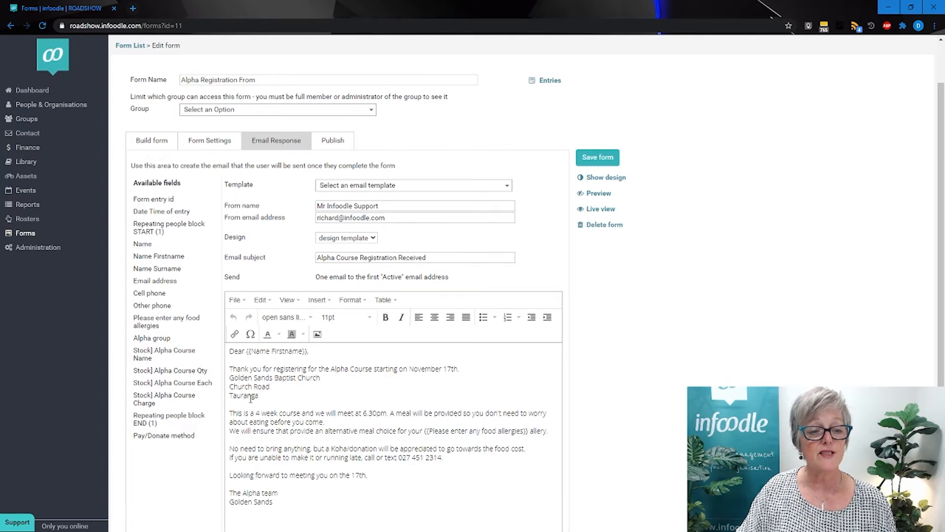
scroll(251, 397, "down", 1)
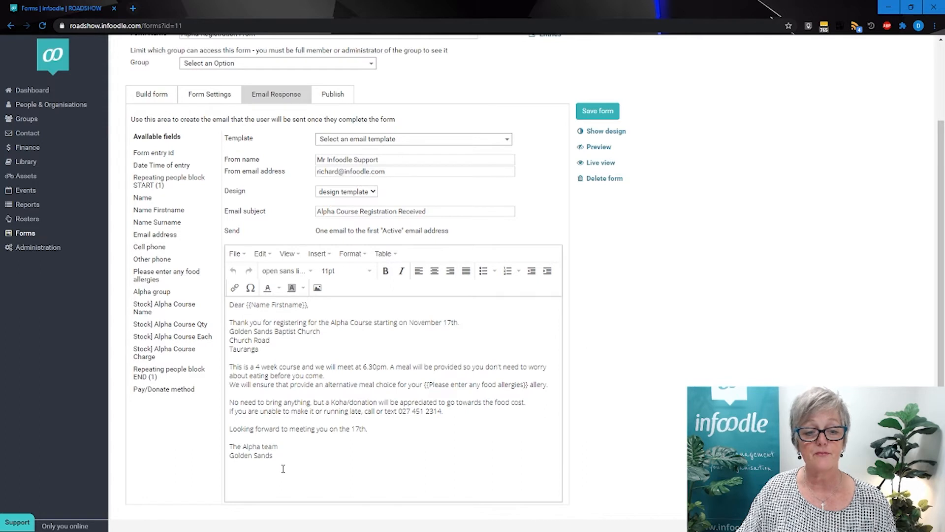
left_click(328, 96)
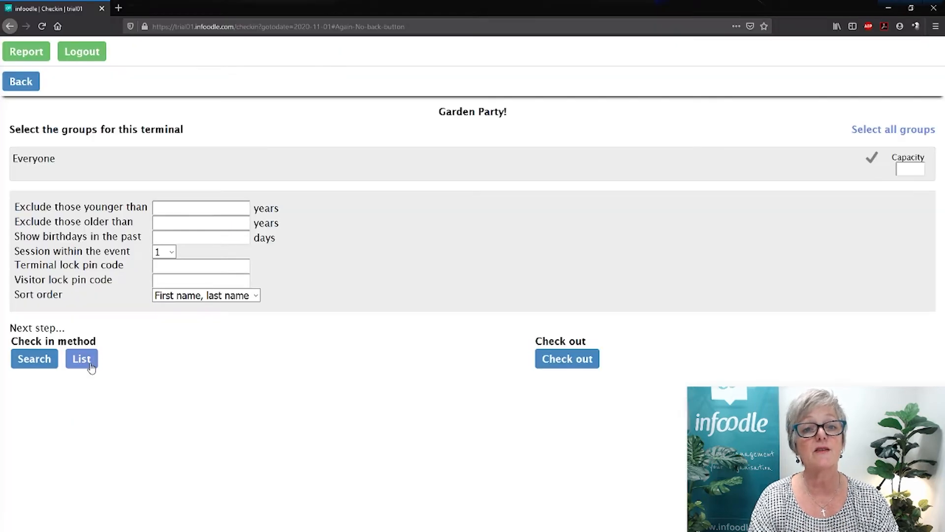
Open the Garden Party check-in for Everyone in list form and go through its people.
left_click(88, 363)
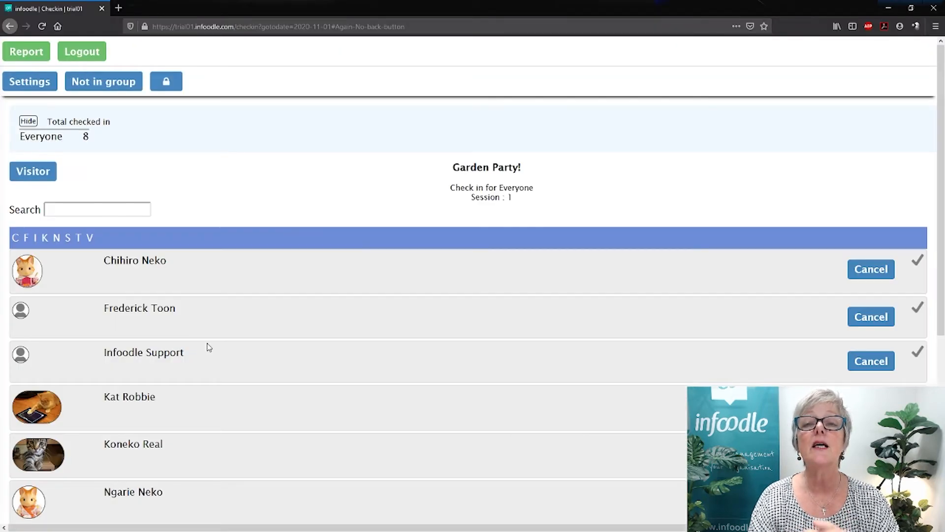
scroll(207, 346, "down", 5)
scroll(217, 363, "down", 1)
scroll(217, 363, "up", 4)
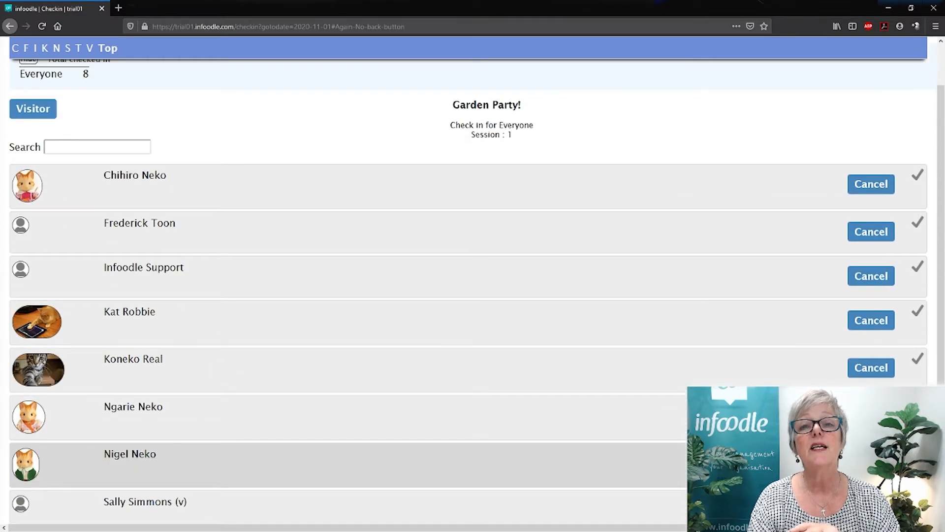
scroll(490, 439, "down", 2)
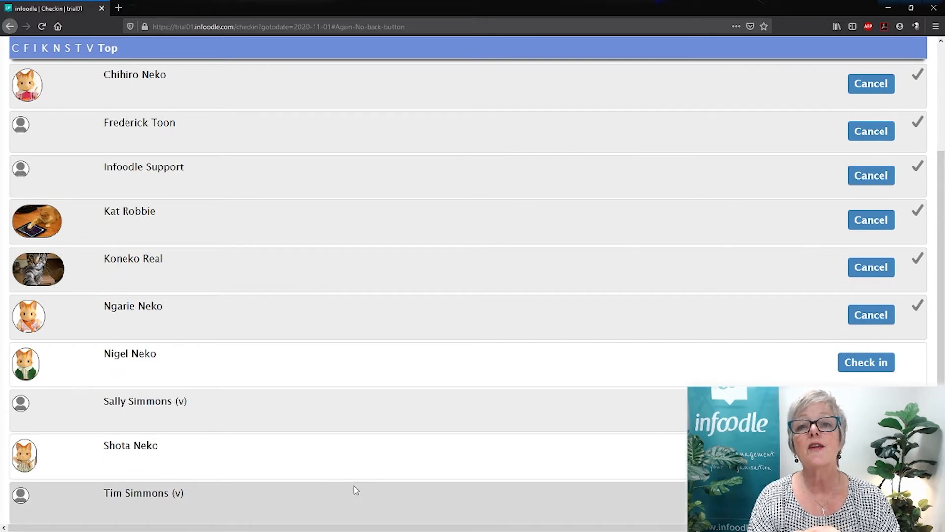
scroll(354, 484, "up", 4)
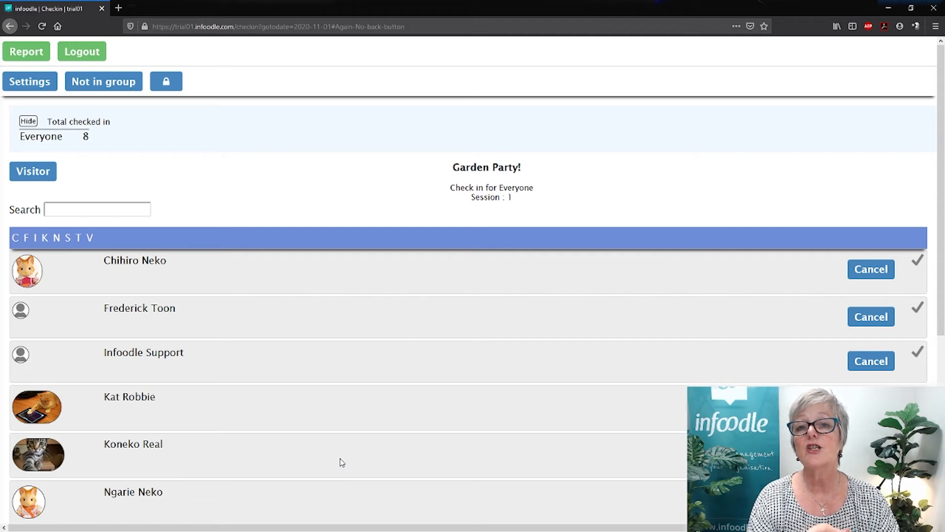
View the form for adding a visitor, return to the Garden Party check-in list and open the check-in report.
left_click(39, 171)
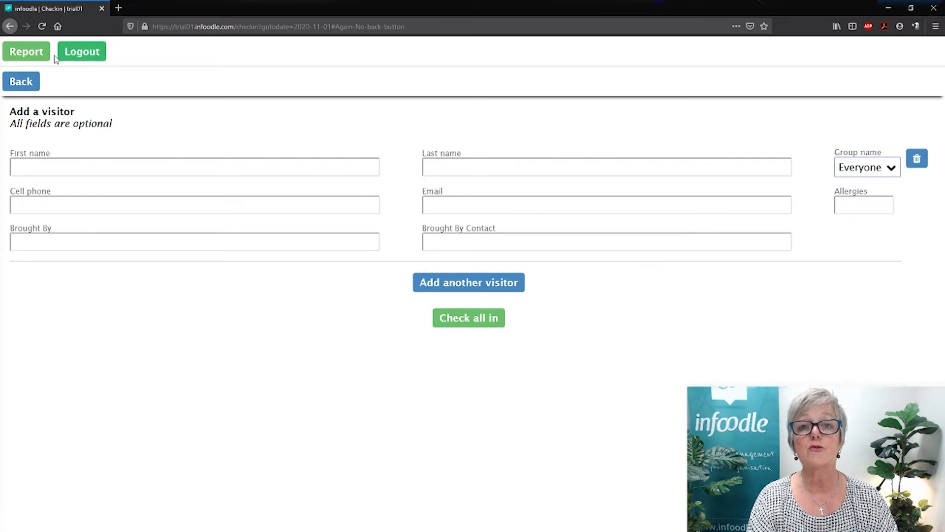
left_click(29, 84)
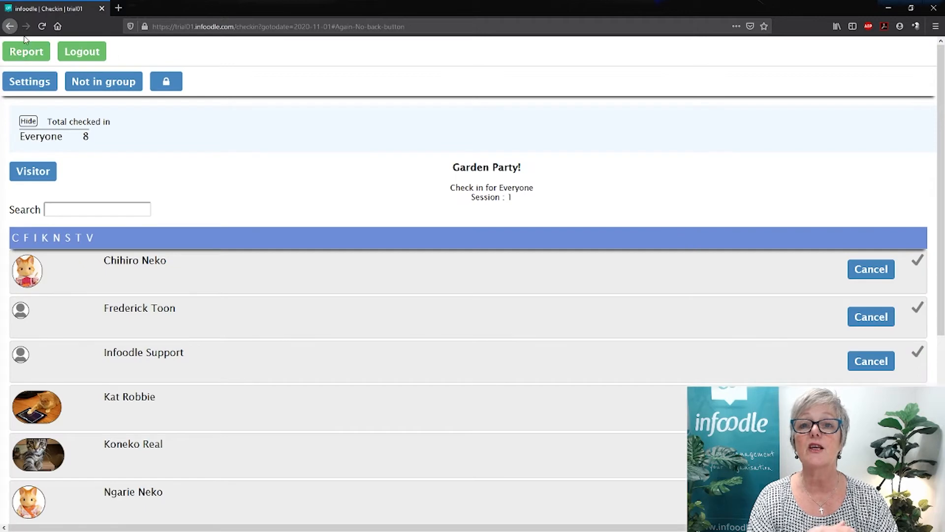
left_click(25, 52)
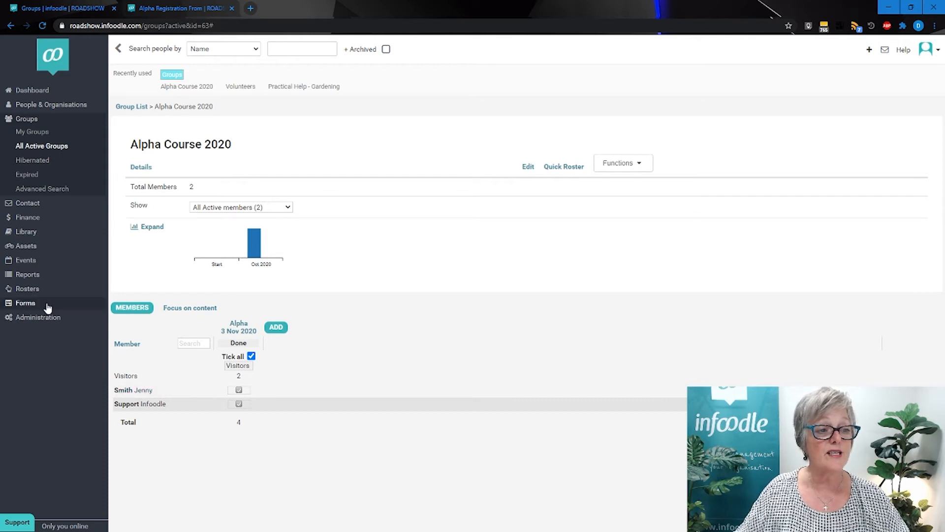
Generate an attendance report for the New Contacts group with a starting date of 1/8/2020.
left_click(28, 279)
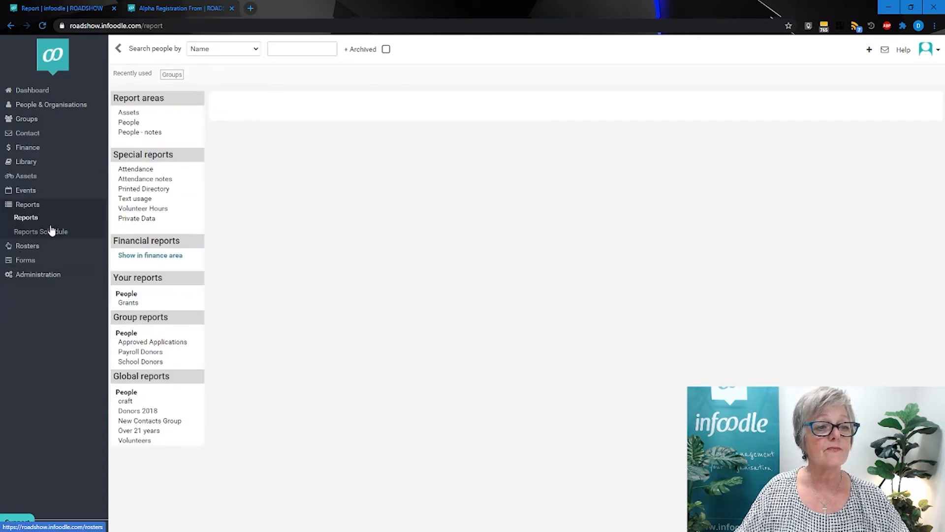
left_click(131, 171)
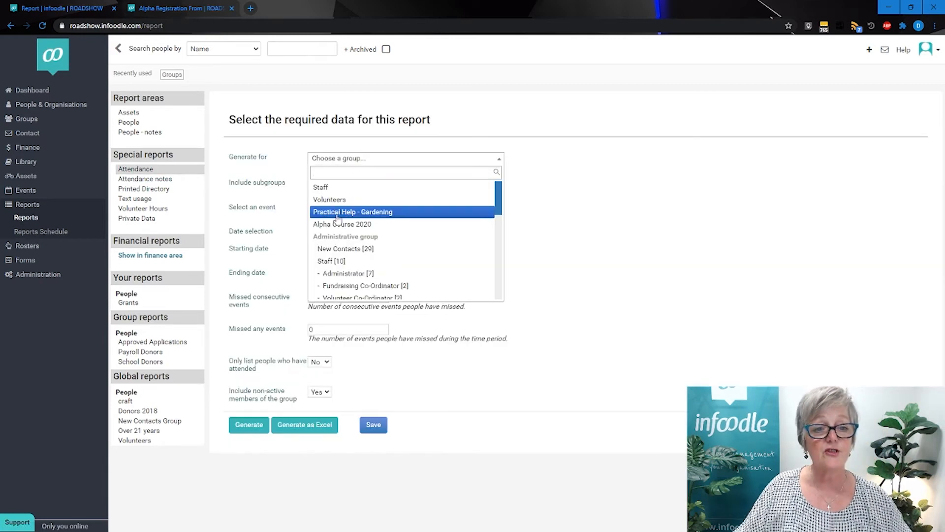
left_click(334, 250)
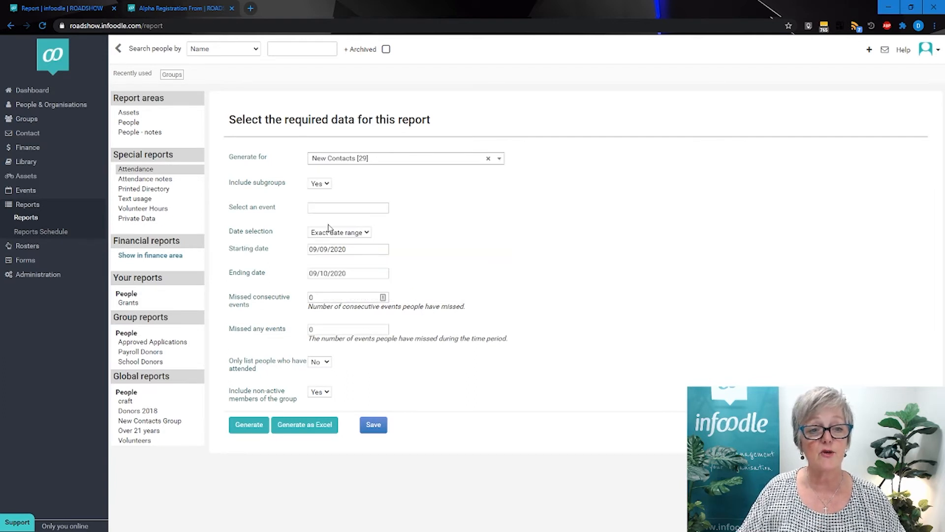
left_click(347, 249)
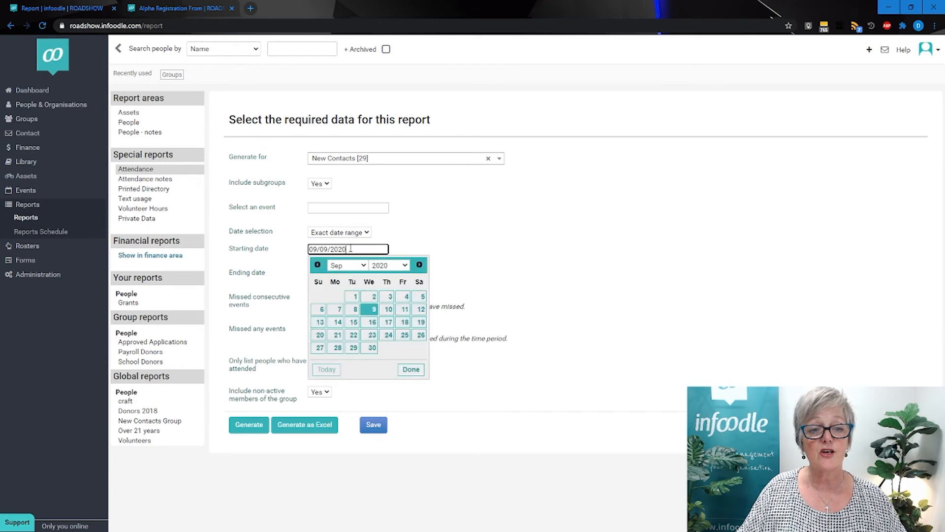
left_click(320, 265)
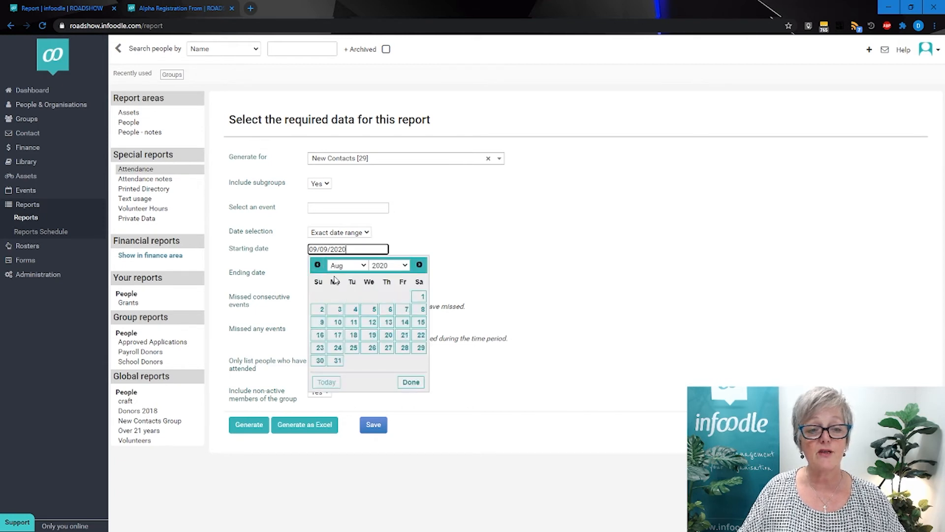
left_click(419, 295)
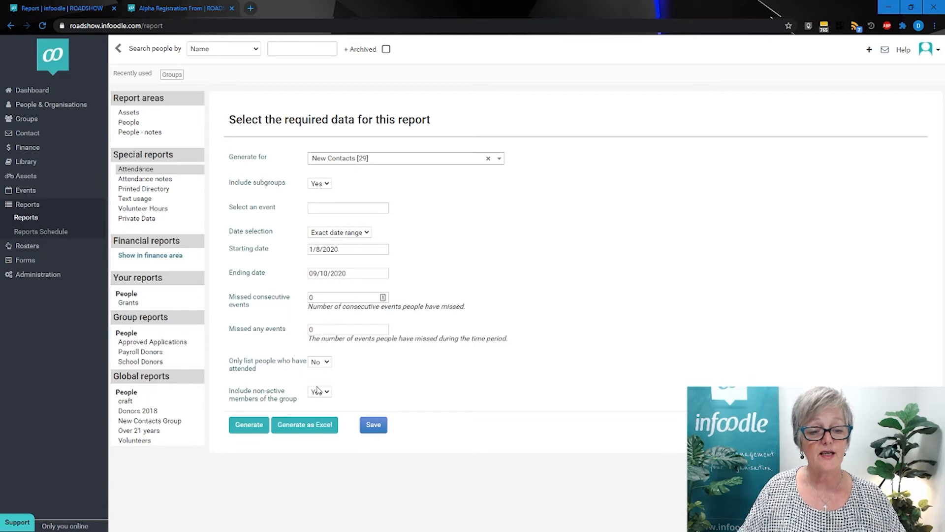
left_click(251, 427)
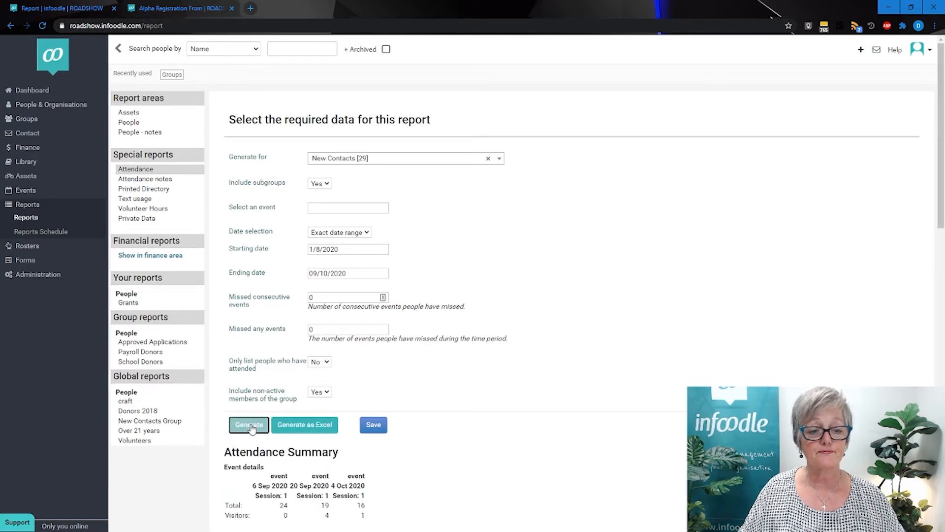
Examine the report's event, weekly and monthly attendance summaries and the New Contacts attendance by person.
scroll(251, 429, "down", 9)
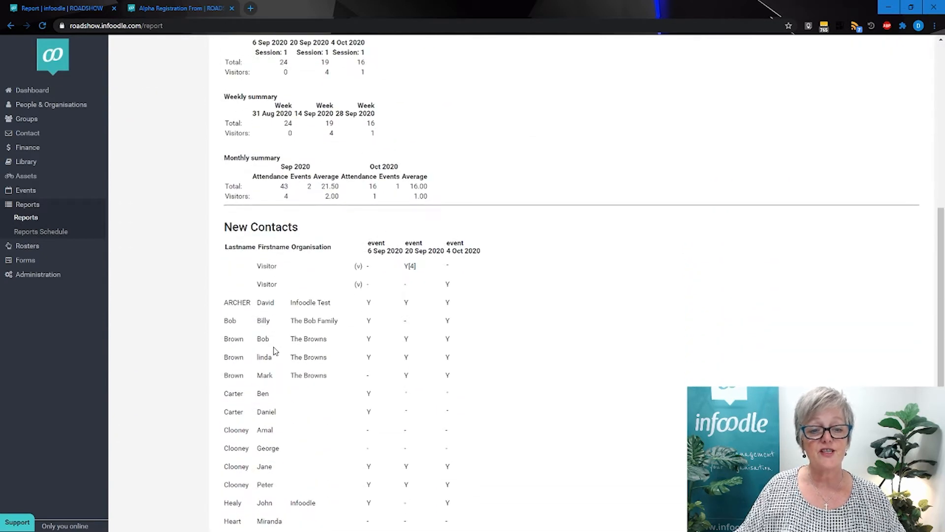
scroll(269, 317, "up", 2)
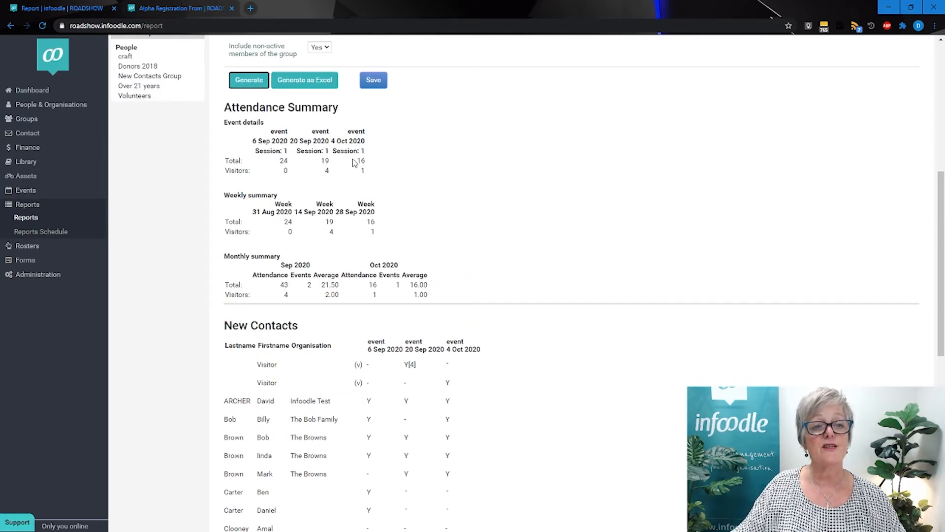
scroll(340, 227, "down", 1)
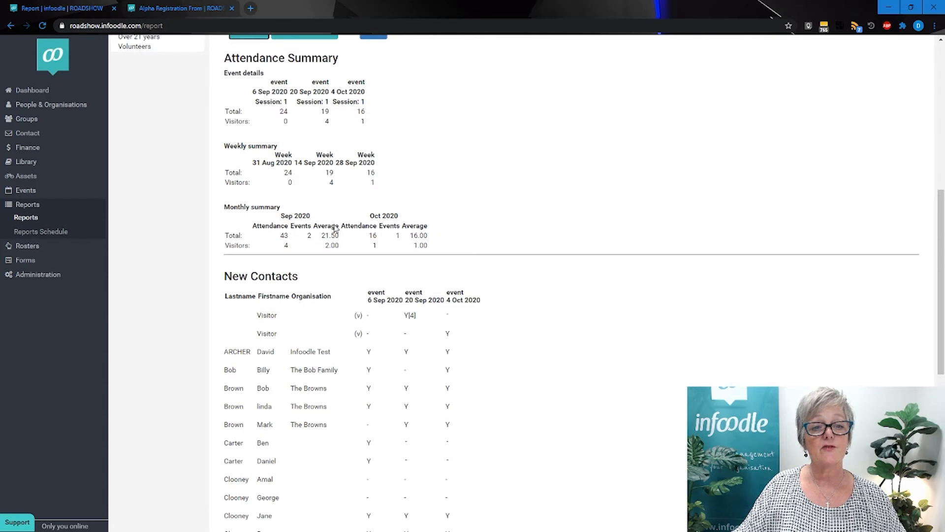
scroll(334, 224, "down", 1)
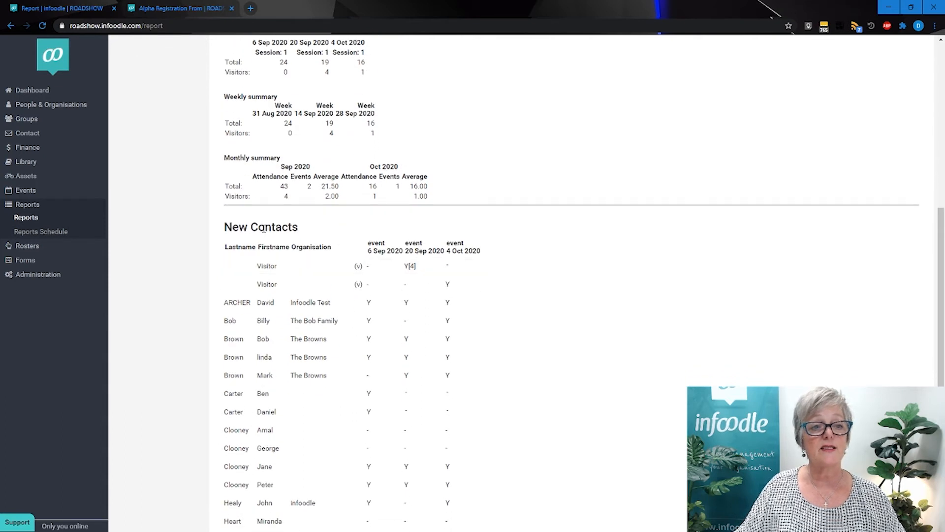
scroll(270, 227, "down", 1)
scroll(270, 227, "down", 3)
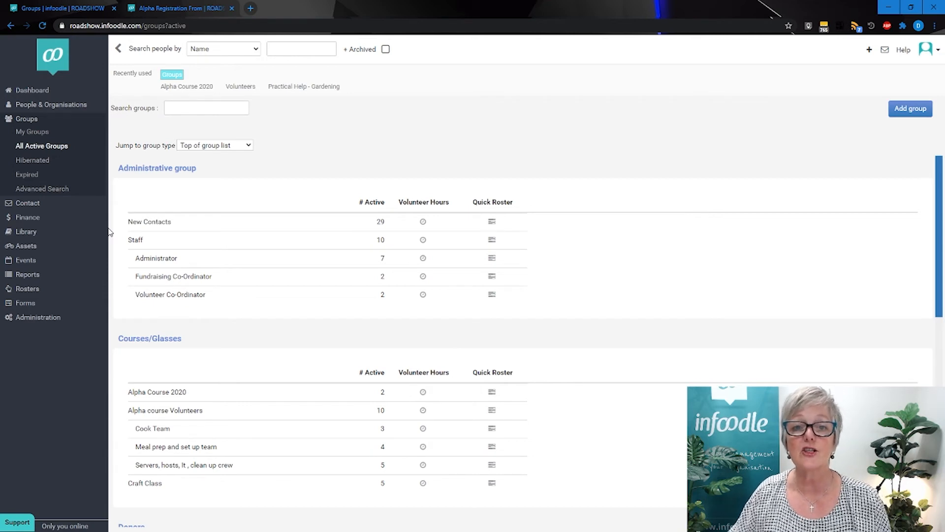
Open the Alpha Marriage roster running from 12 Oct to 2 Nov 2020 for editing.
left_click(29, 289)
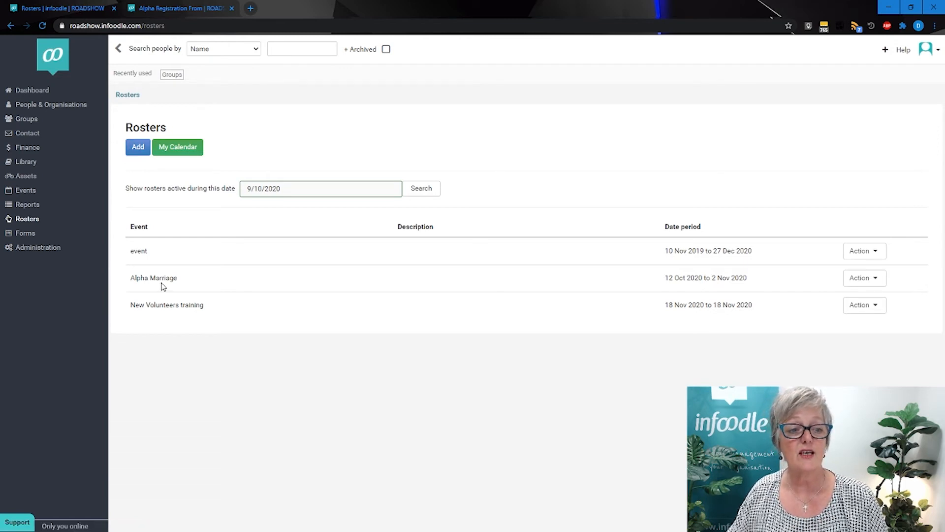
left_click(868, 280)
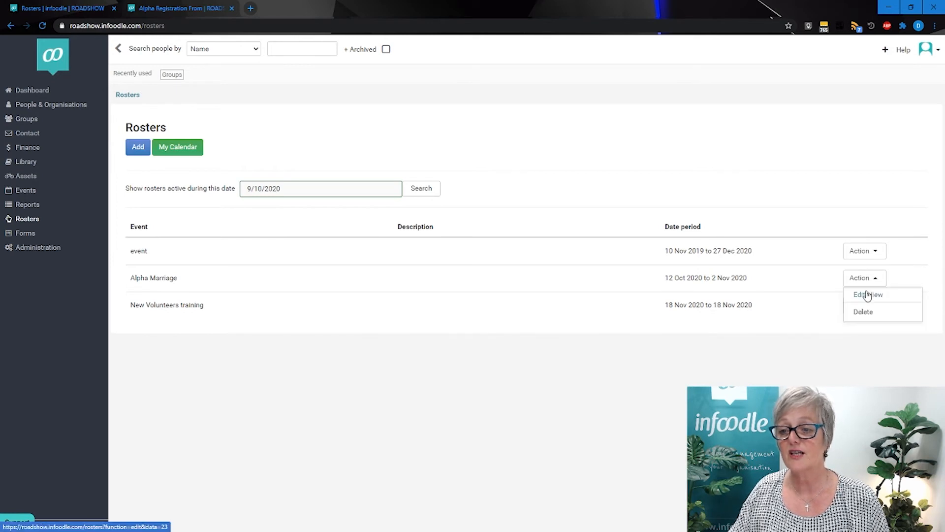
left_click(867, 296)
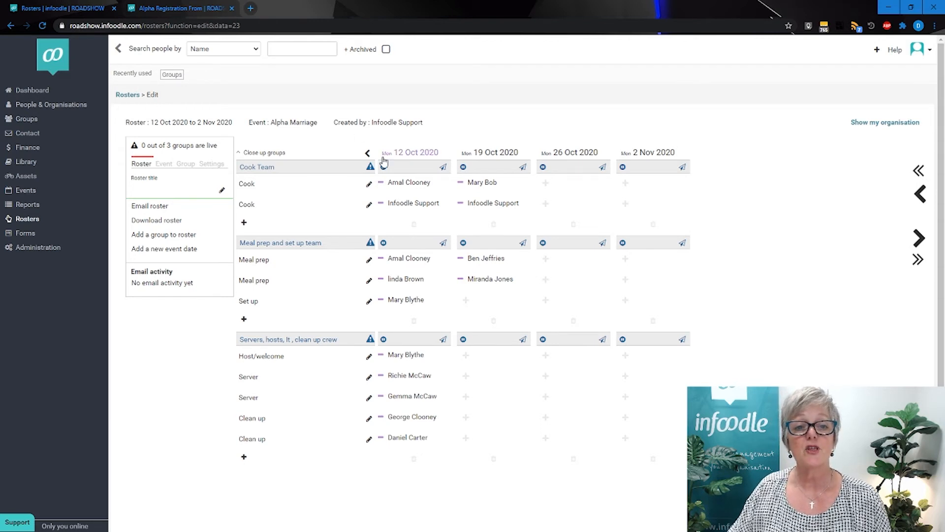
Swap the second cook on 12 Oct 2020 with the first meal prep person on 19 Oct 2020.
left_click(410, 203)
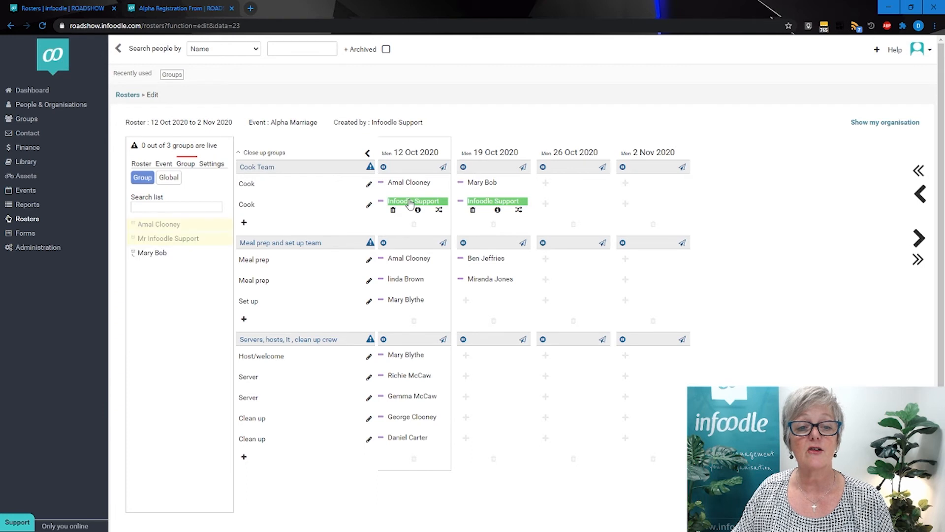
left_click(439, 211)
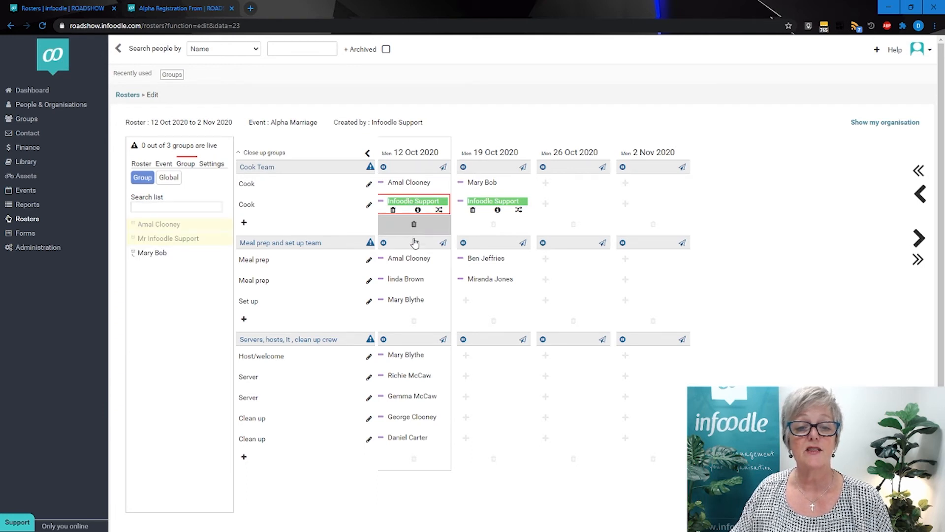
left_click(486, 260)
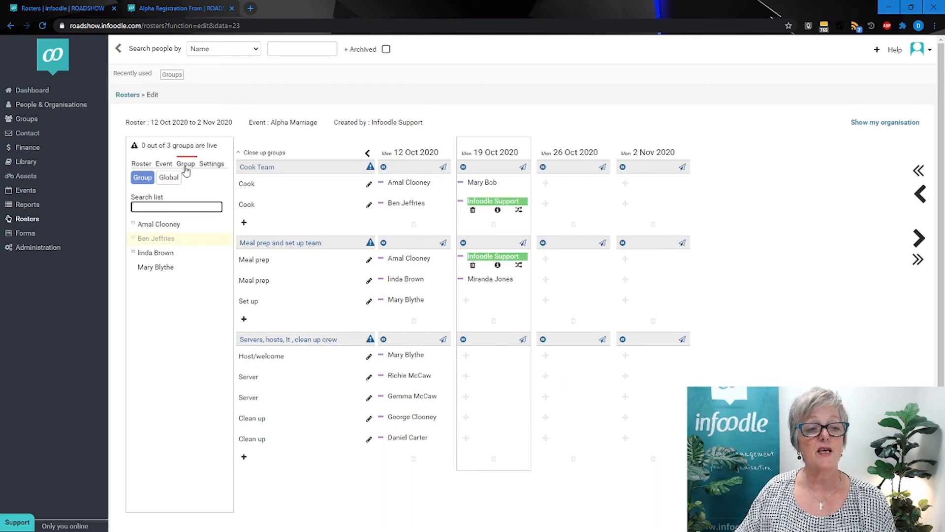
Check the roster's event notes and general options, and open the full settings of the Meal prep and set up team.
left_click(166, 165)
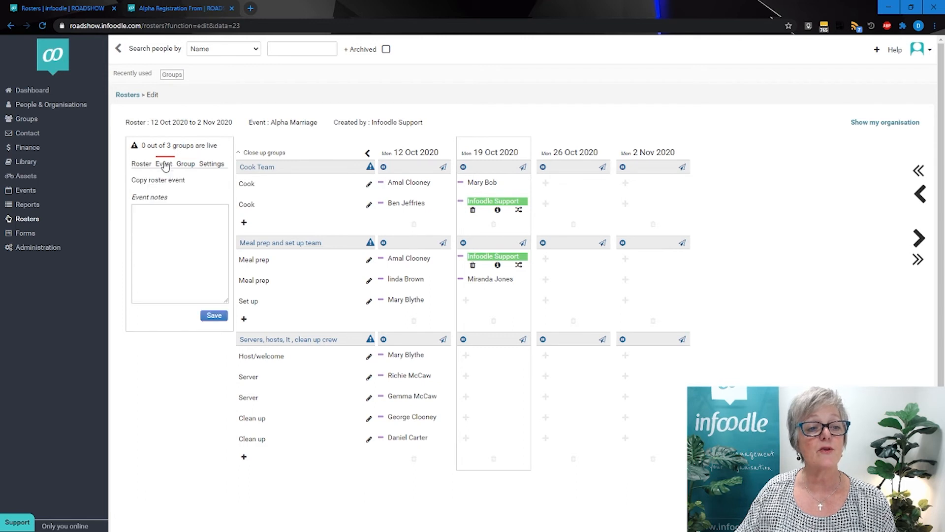
left_click(140, 163)
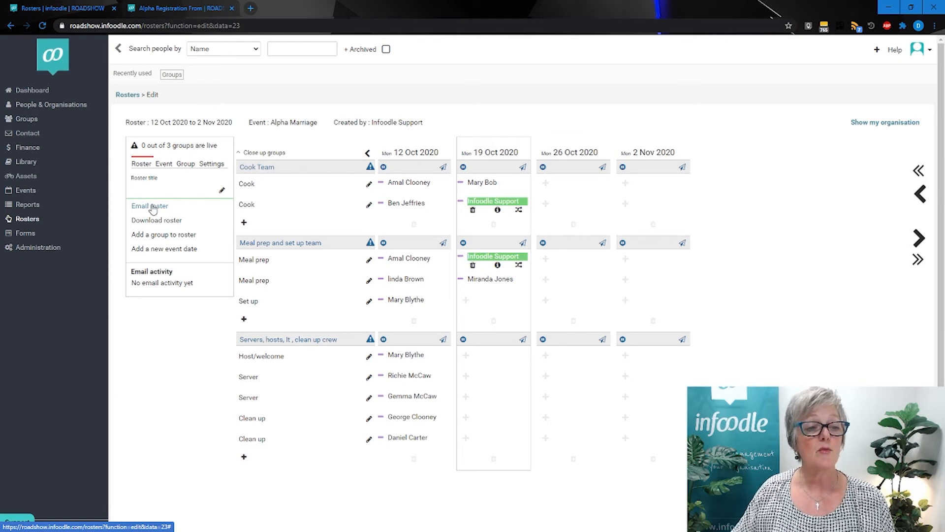
left_click(208, 164)
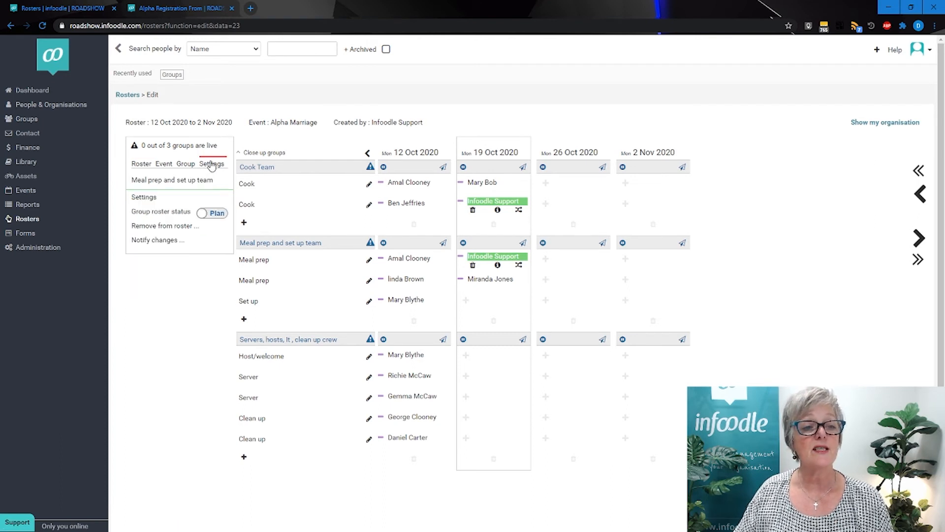
left_click(147, 199)
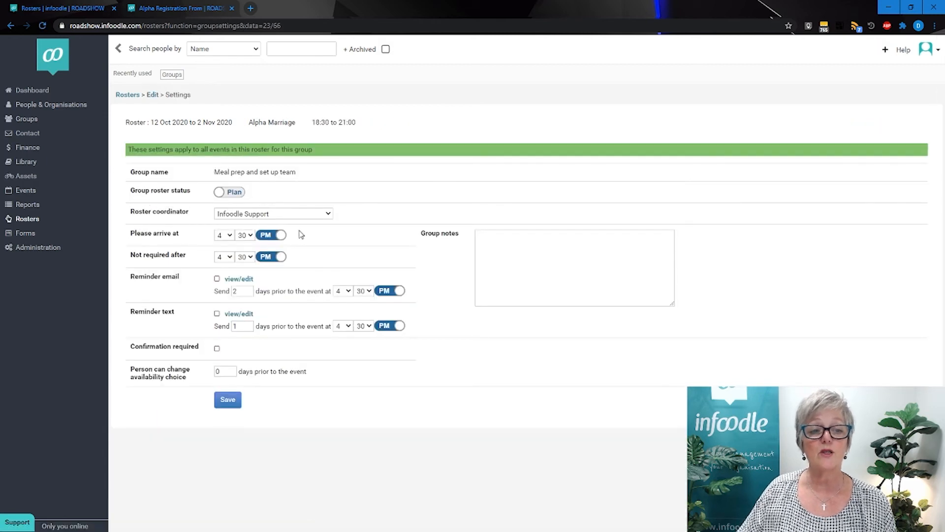
Set the Meal prep and set up team's arrival time to 3:00 PM.
left_click(229, 236)
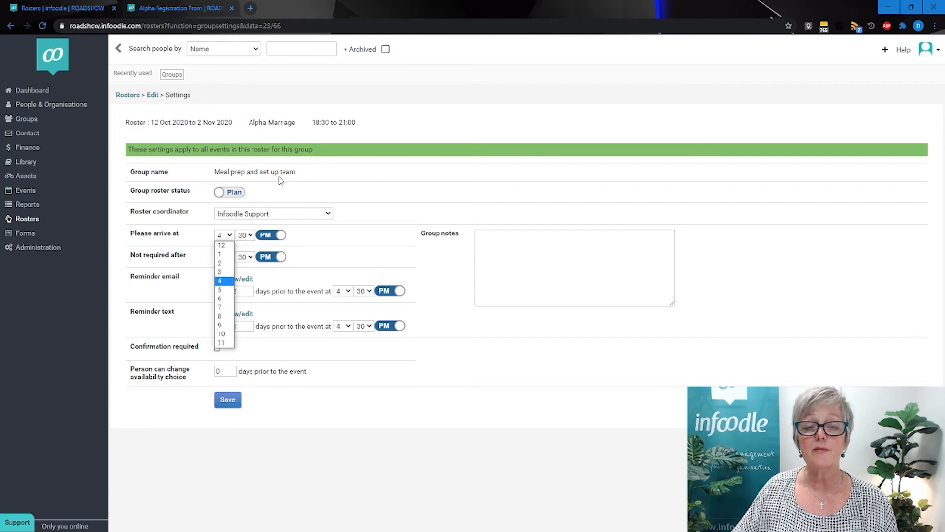
left_click(220, 273)
left_click(248, 235)
left_click(242, 245)
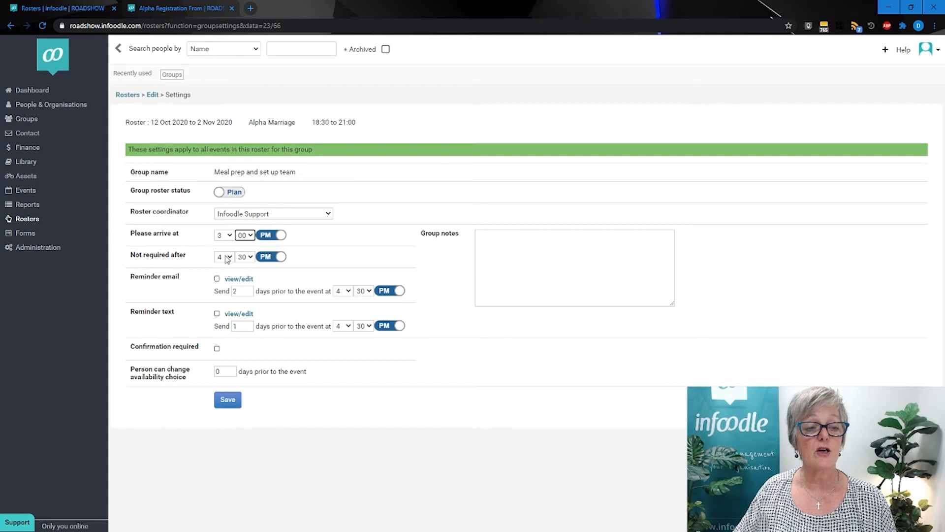
Set the time after which the Meal prep and set up team is not required to 5:00 PM.
left_click(227, 258)
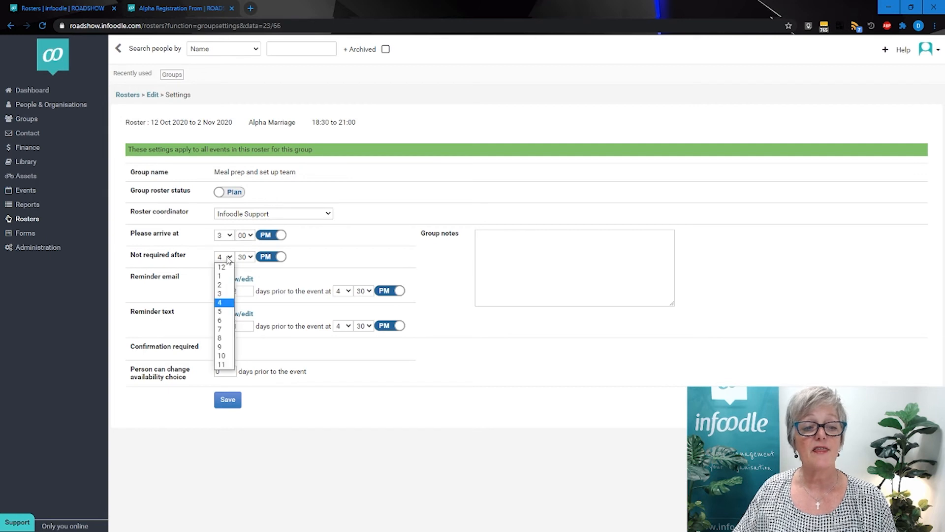
left_click(221, 312)
left_click(249, 258)
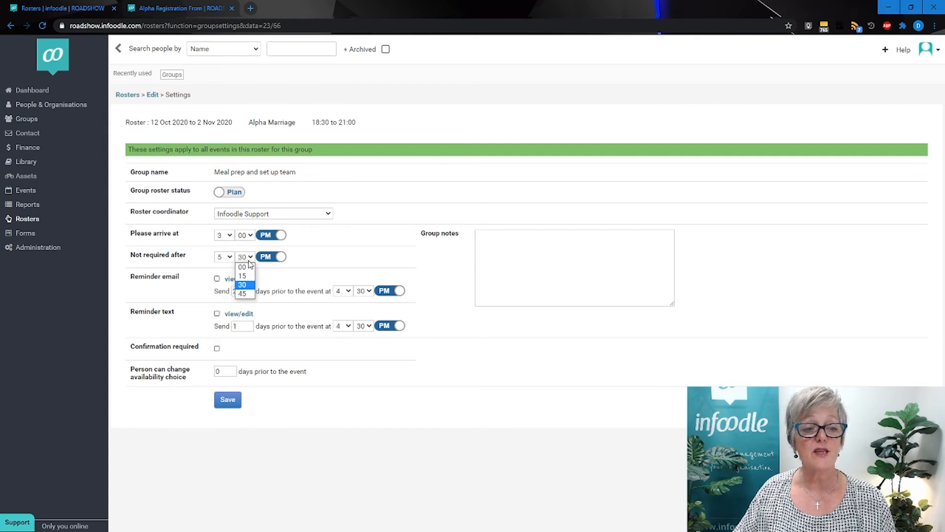
left_click(241, 267)
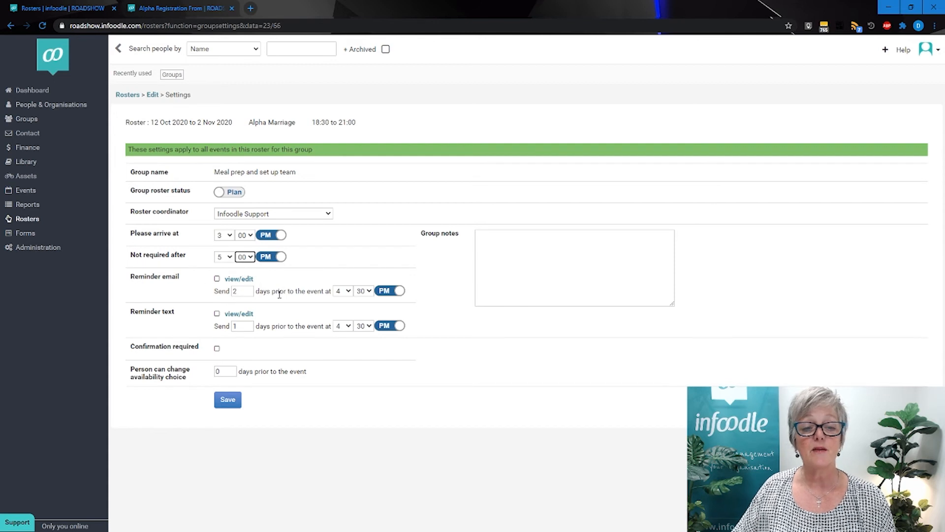
Set the team's reminder email to go out at 9:00 AM.
left_click(348, 292)
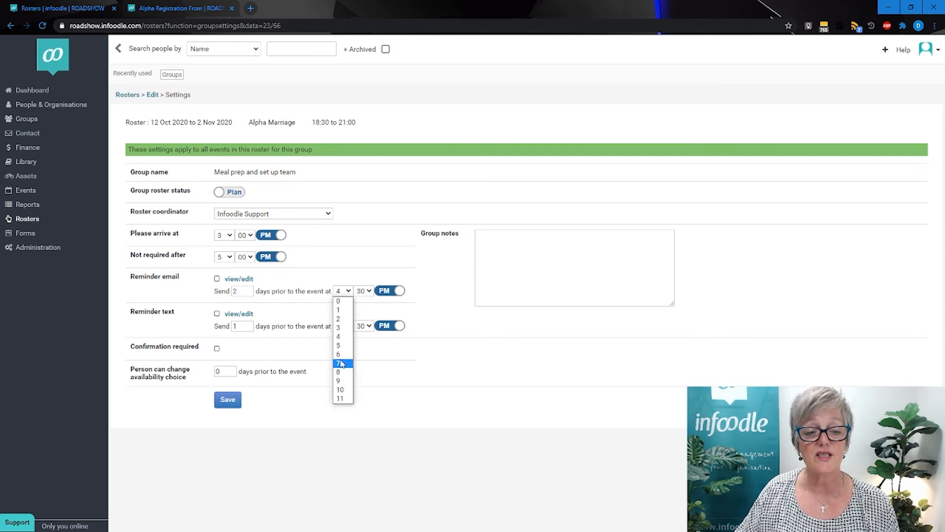
left_click(339, 381)
left_click(367, 291)
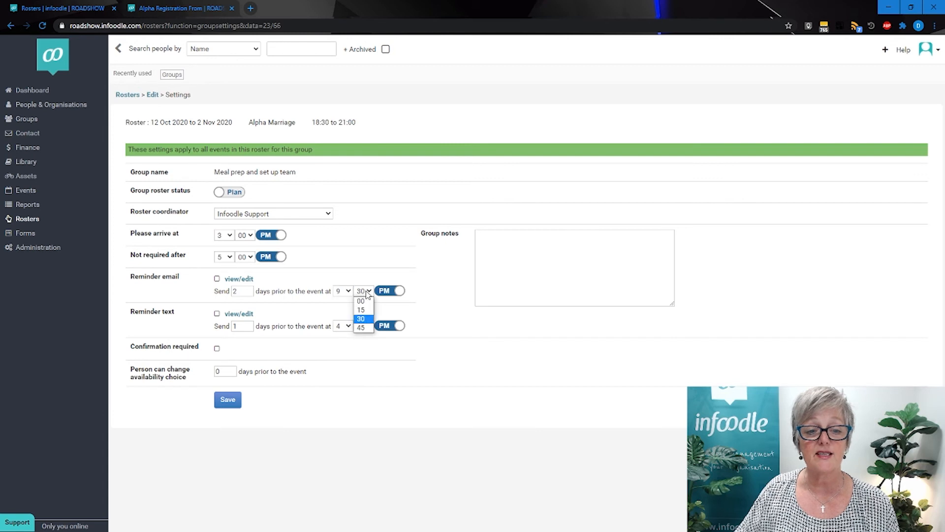
left_click(361, 300)
left_click(387, 295)
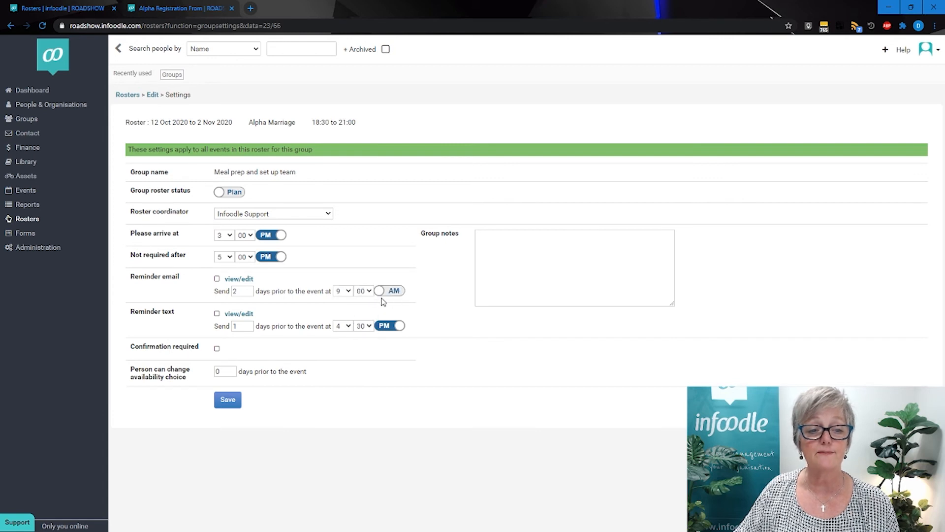
Write the reminder email with the subject "alpha volunteer" and a "Dear" greeting using the rostered first name personalisation, and accept it.
left_click(239, 279)
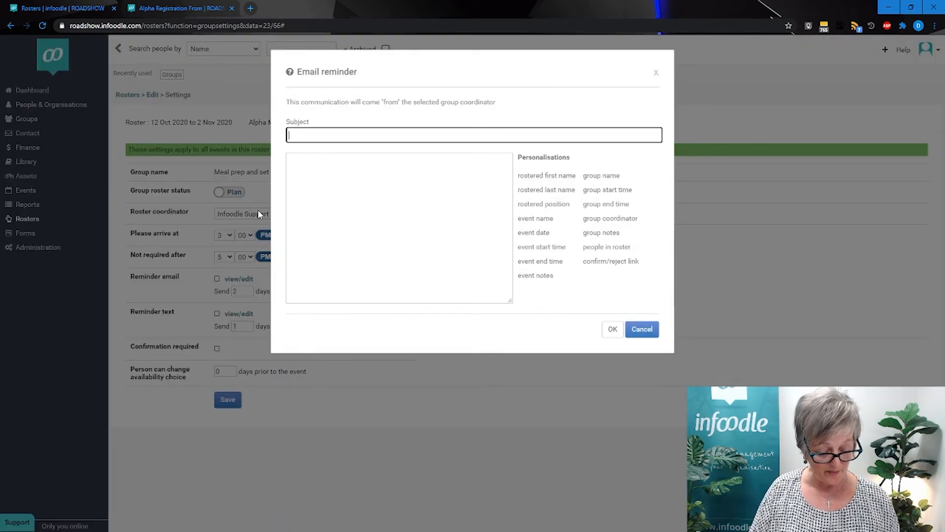
type("alpha")
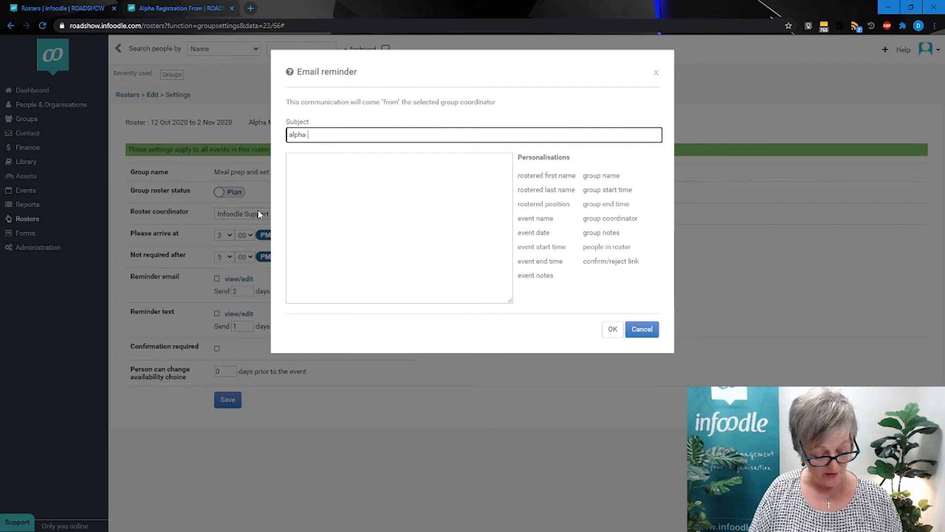
type(" vol")
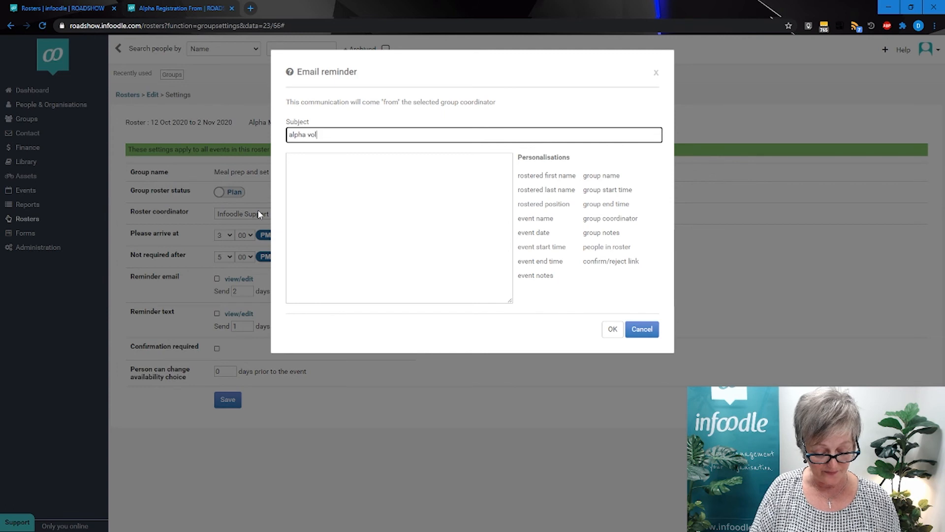
type("unteer")
left_click(295, 176)
type("Dear")
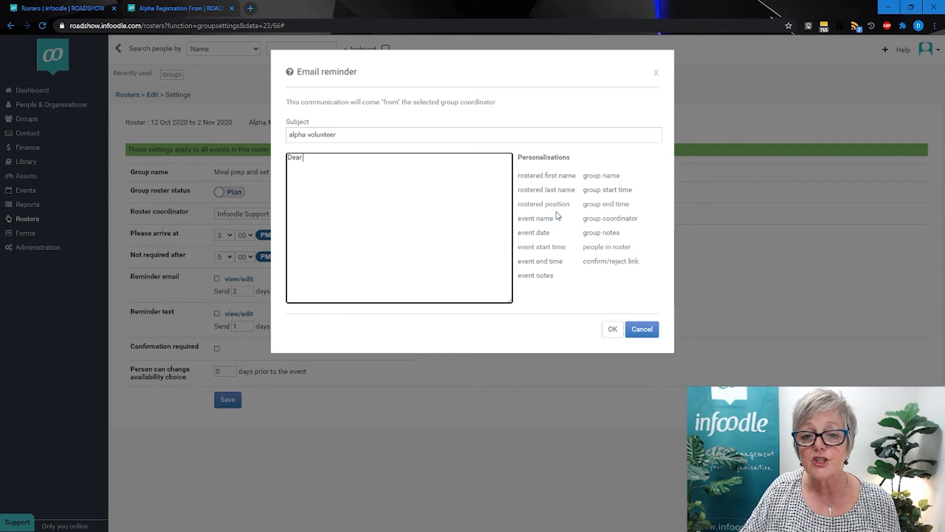
left_click(547, 177)
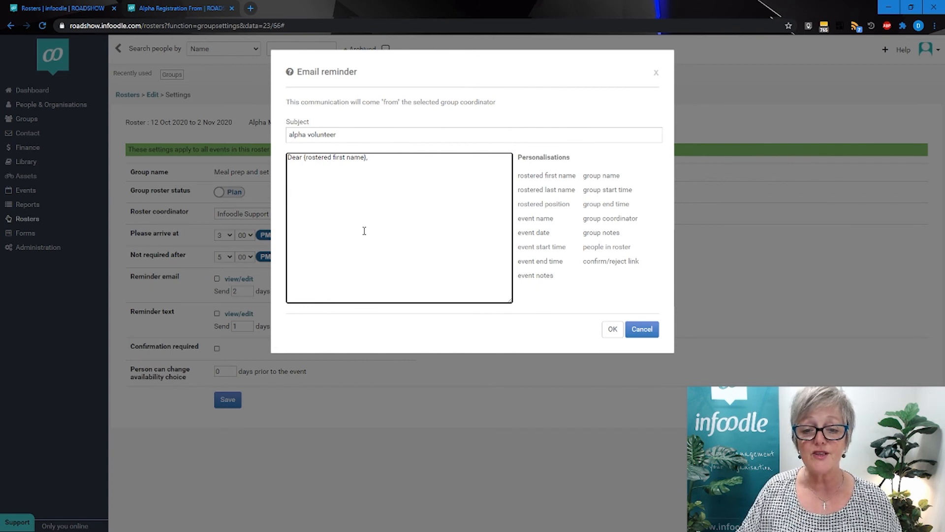
left_click(612, 330)
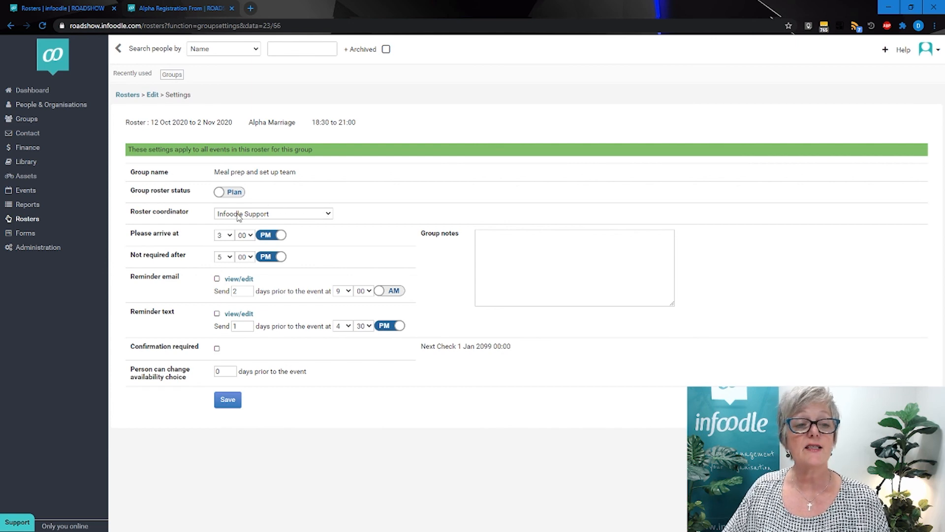
Switch the Meal prep and set up team's group roster status from Plan to Live.
left_click(220, 194)
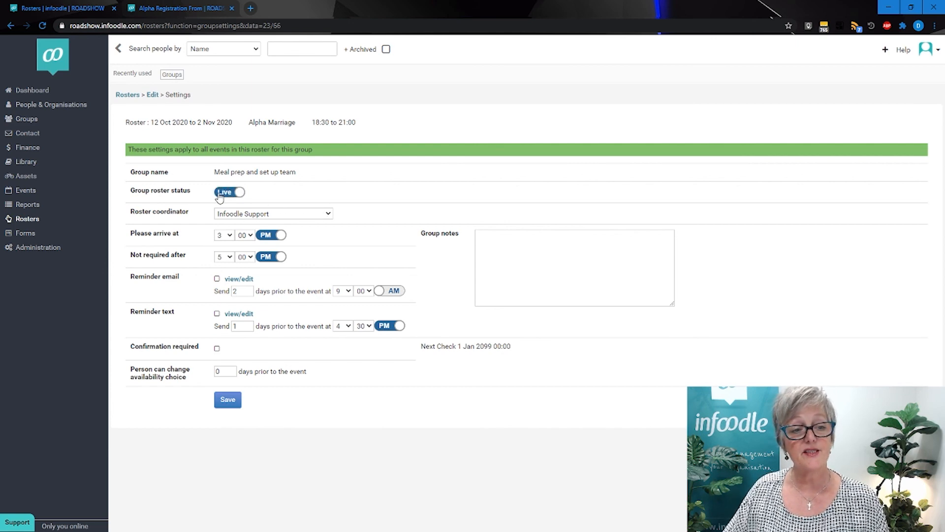